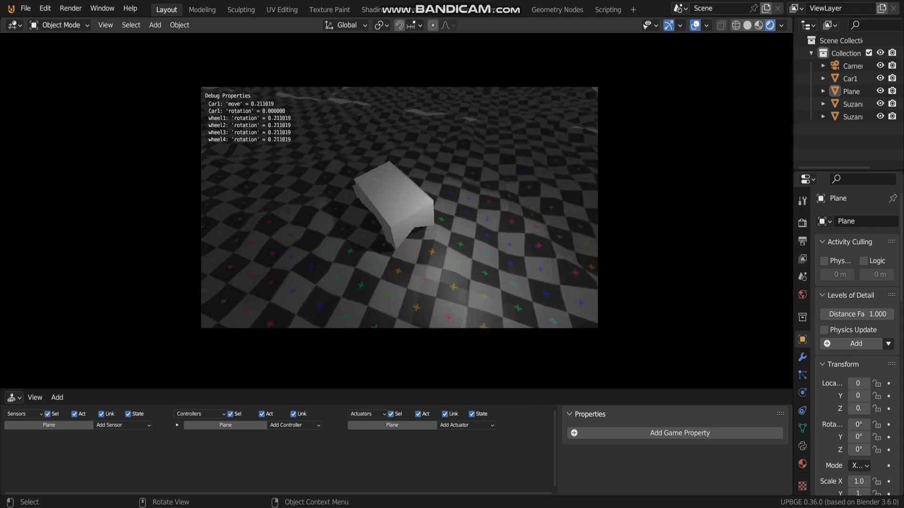
Drive the car forward in the running game and end the game.
key(w)
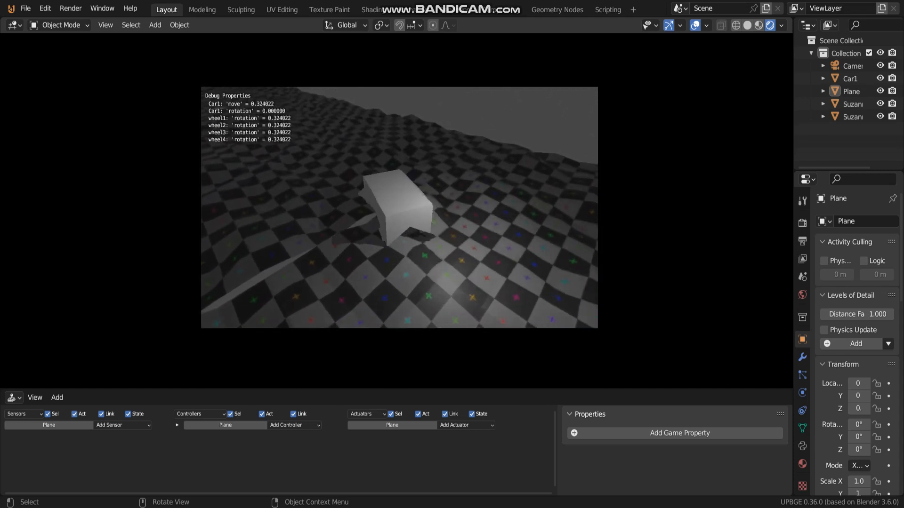
key(Escape)
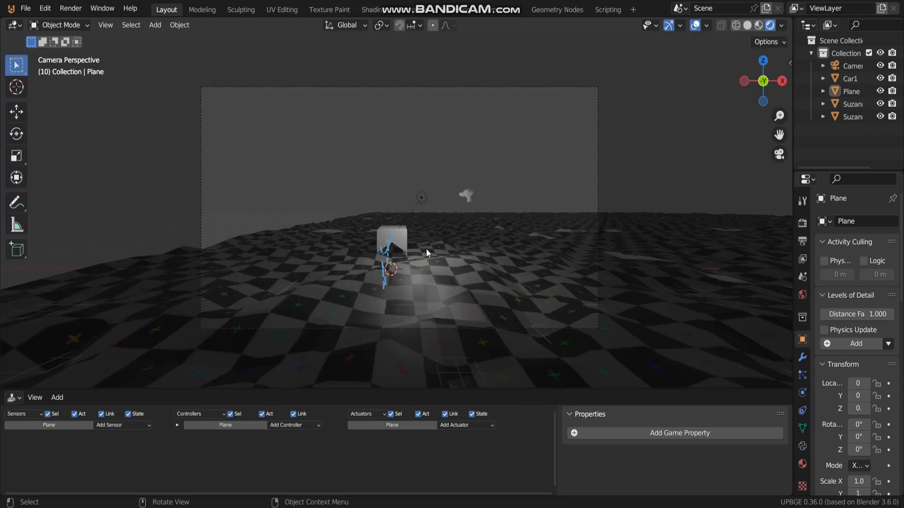
Enlarge the logic editor and select the car body Car1 in the scene.
scroll(425, 211, up, 3)
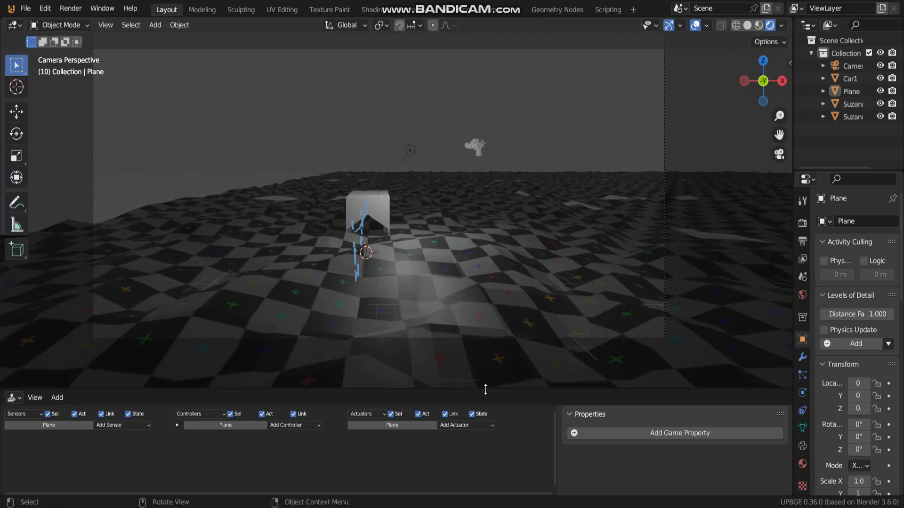
drag(485, 391, 485, 276)
mouse_move(478, 158)
middle_down()
mouse_move(401, 205)
mouse_move(467, 134)
mouse_move(496, 145)
mouse_move(492, 151)
mouse_move(621, 145)
mouse_move(550, 134)
middle_up()
scroll(546, 151, up, 3)
shift+middle_drag(543, 166, 516, 221)
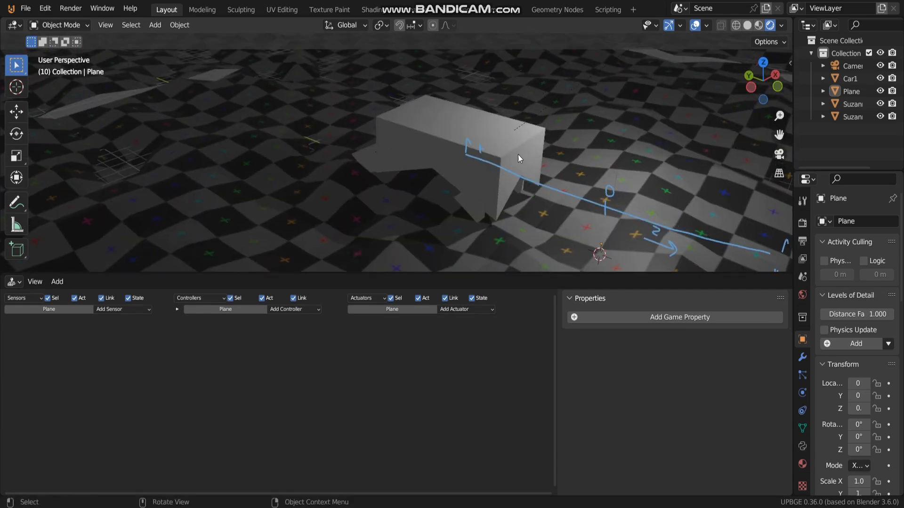
middle_drag(518, 154, 496, 165)
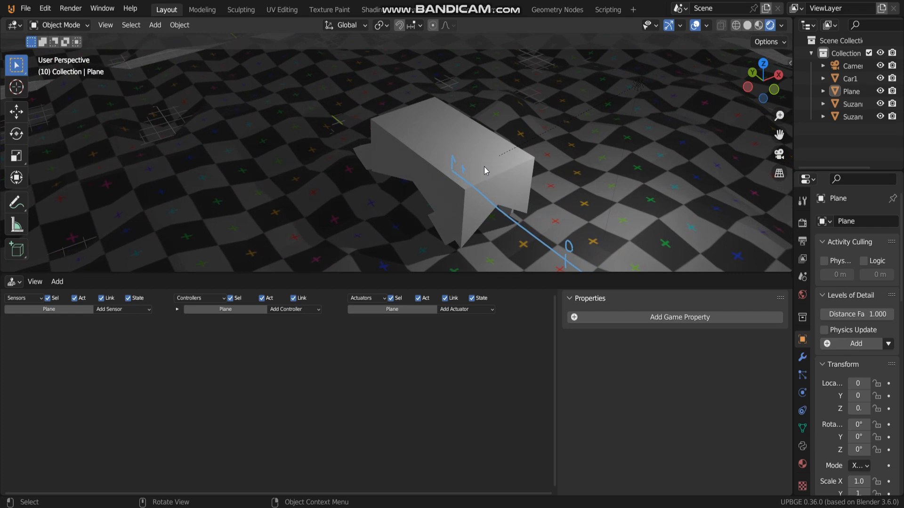
click(454, 154)
click(454, 154)
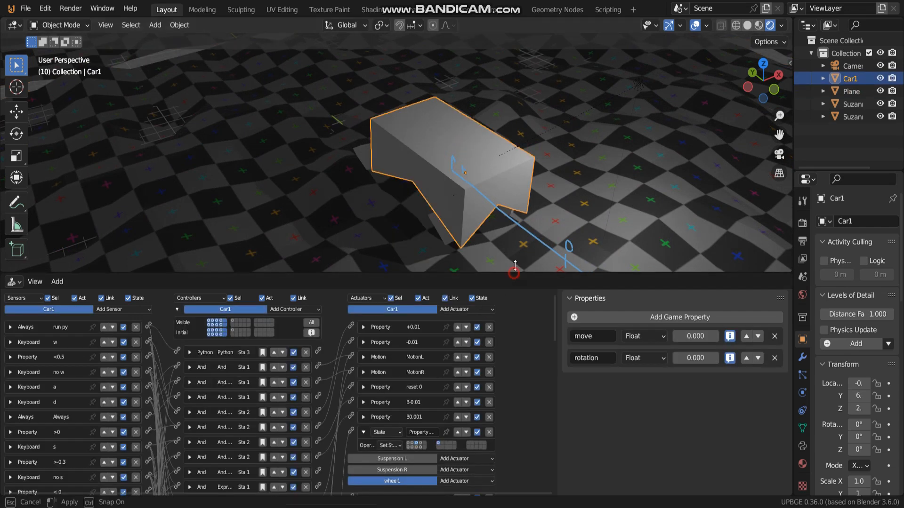
Enlarge the logic editor further, look through Car1's logic bricks and show only its state 4 controllers.
drag(512, 276, 512, 170)
middle_drag(225, 352, 290, 281)
middle_drag(305, 224, 305, 367)
scroll(305, 367, up, 1)
middle_drag(228, 357, 258, 492)
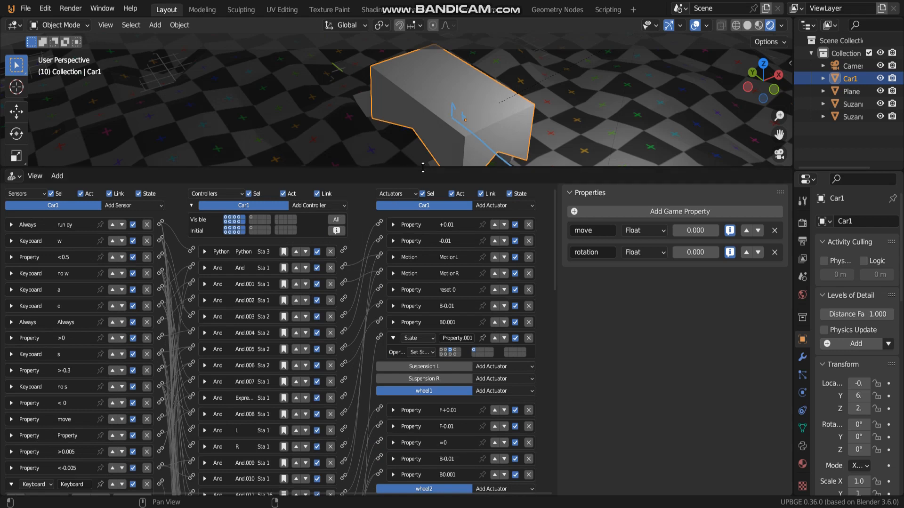
drag(423, 168, 422, 180)
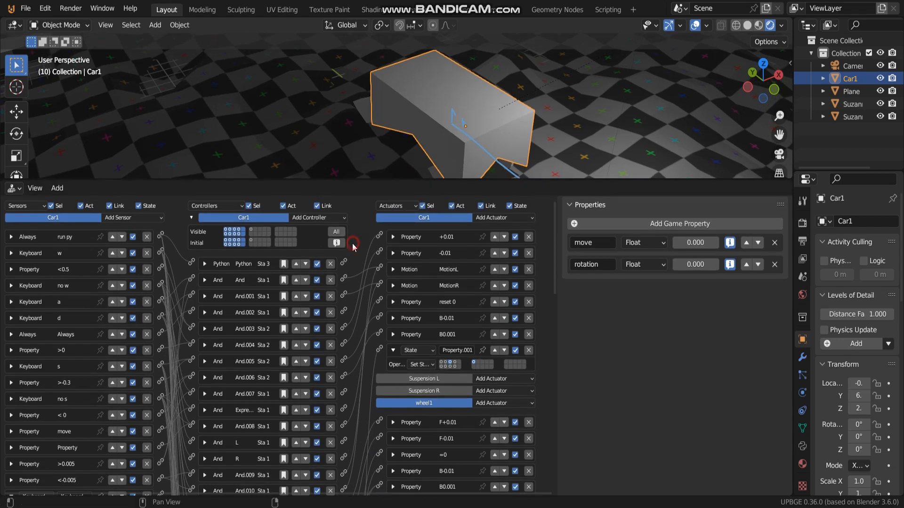
click(255, 231)
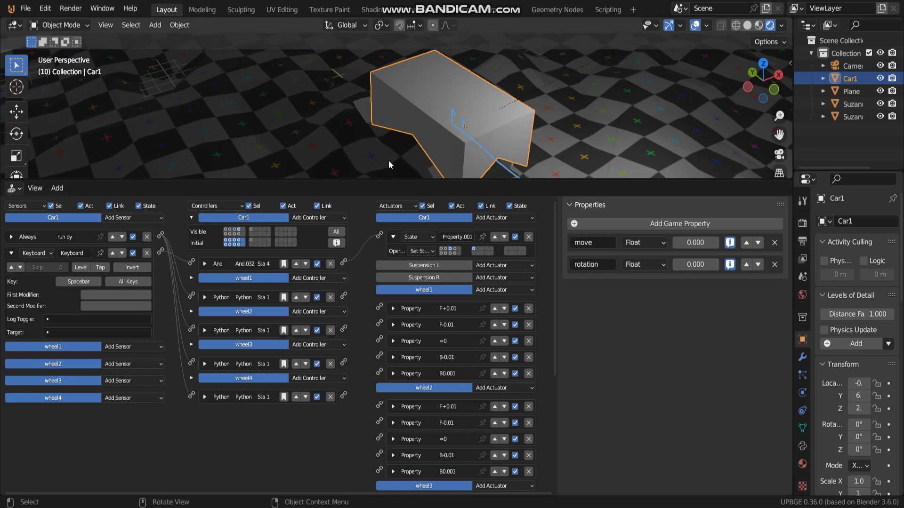
Examine the car body in an enlarged 3D viewport, ending with Car1 selected.
drag(428, 180, 428, 242)
middle_drag(440, 182, 423, 140)
scroll(369, 194, down, 4)
scroll(400, 180, up, 3)
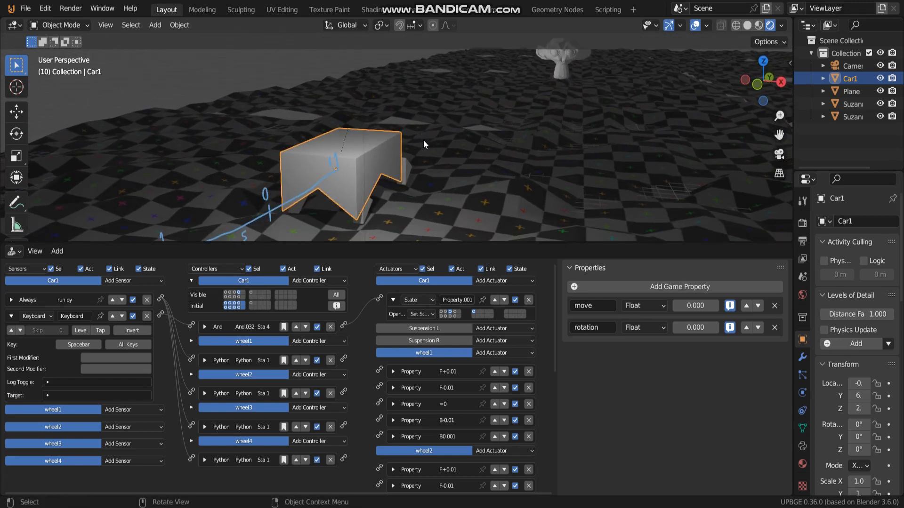
middle_drag(365, 166, 365, 171)
right_click(367, 163)
right_click(382, 156)
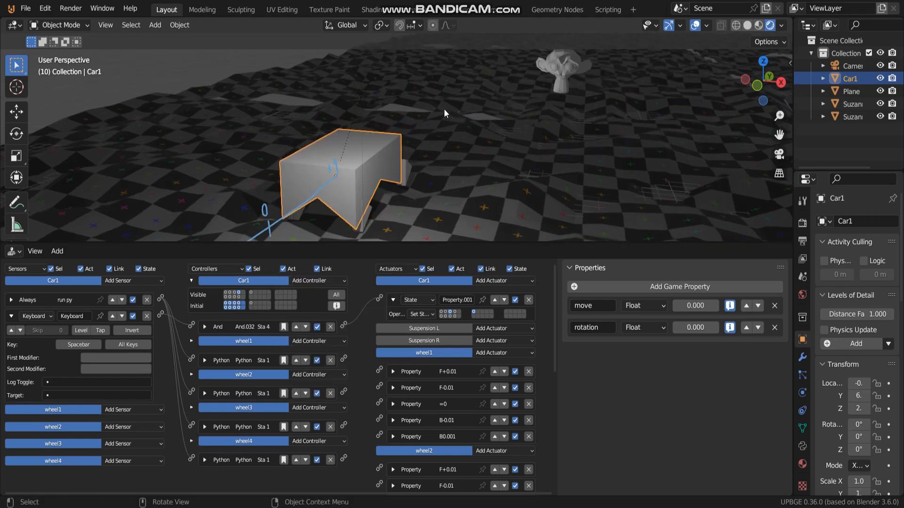
click(410, 155)
right_click(374, 167)
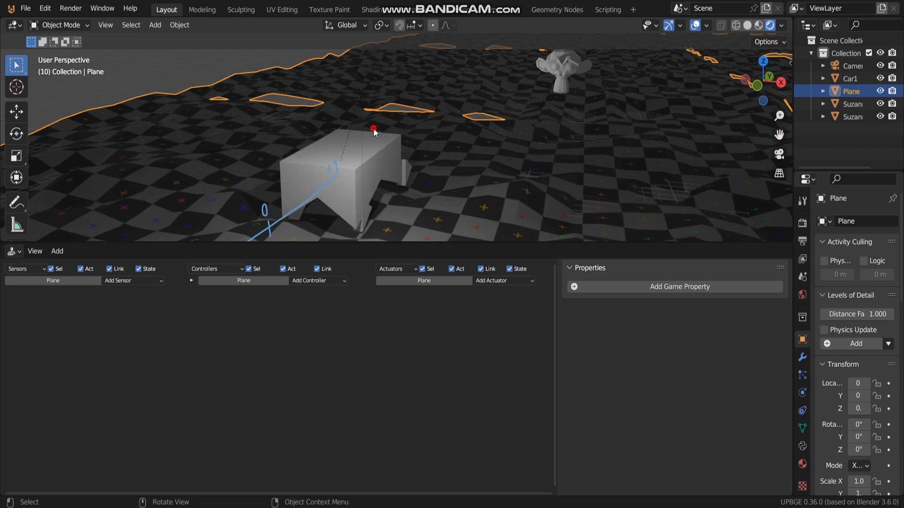
click(368, 147)
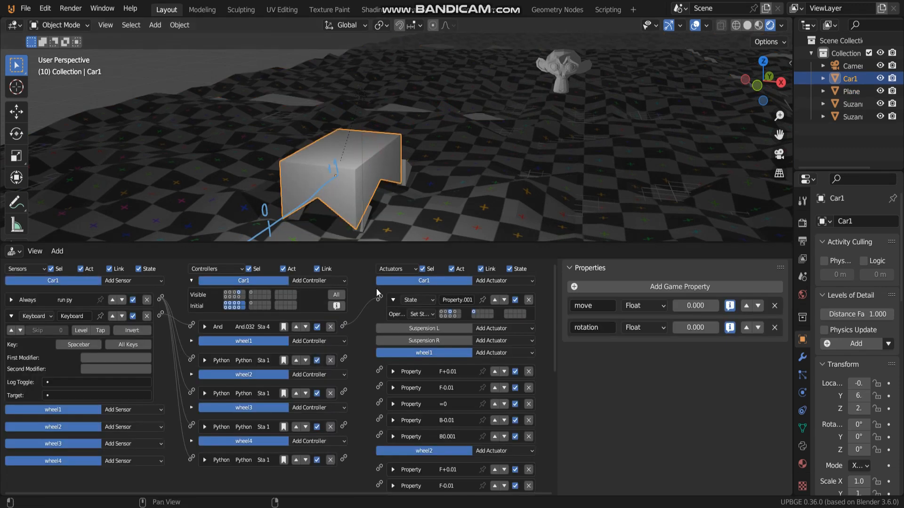
Show Car1's state 6 logic bricks and return to its state 4 bricks.
click(241, 295)
click(239, 294)
click(251, 292)
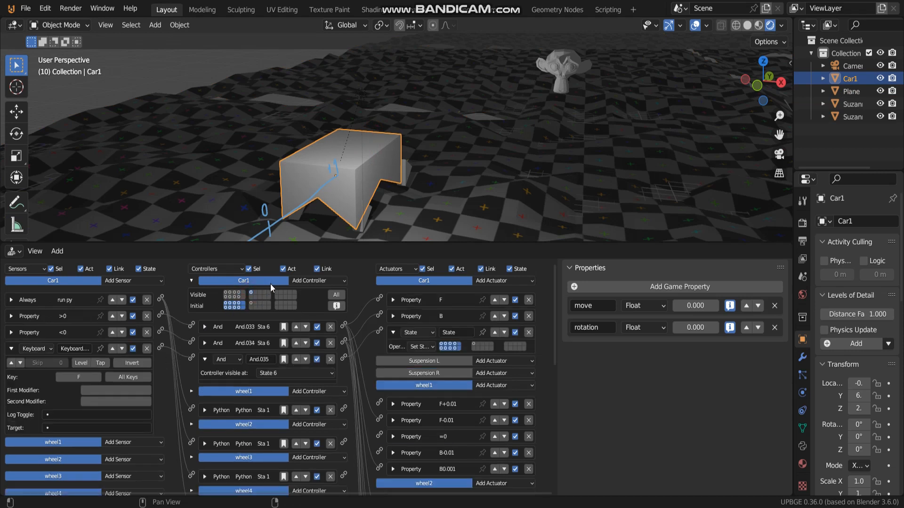
middle_drag(338, 186, 275, 258)
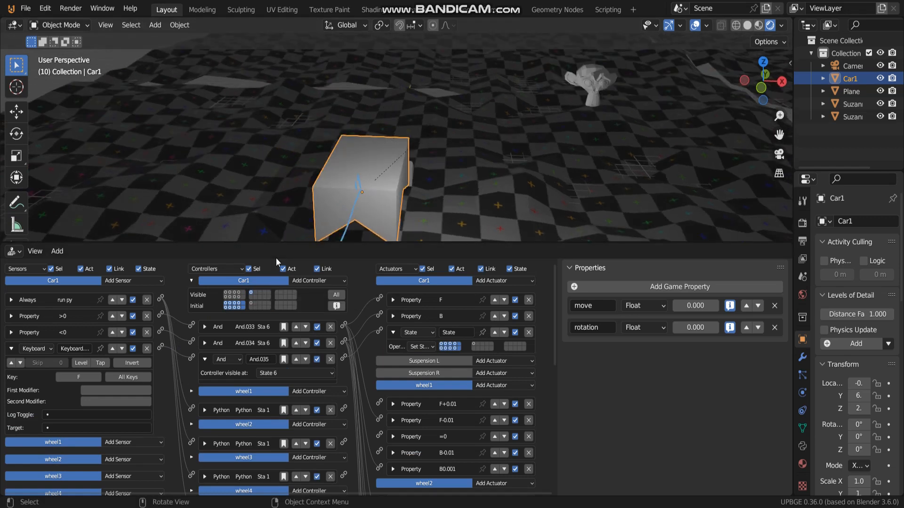
middle_drag(415, 188, 415, 182)
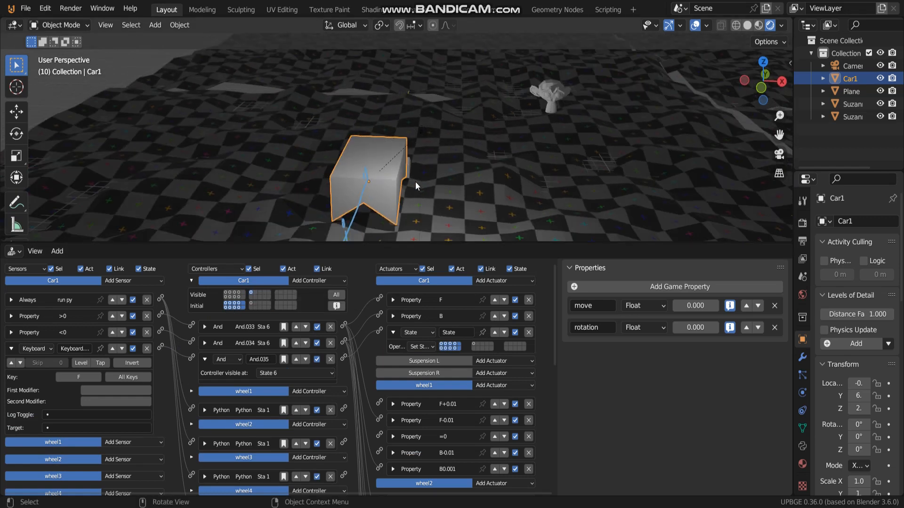
click(240, 294)
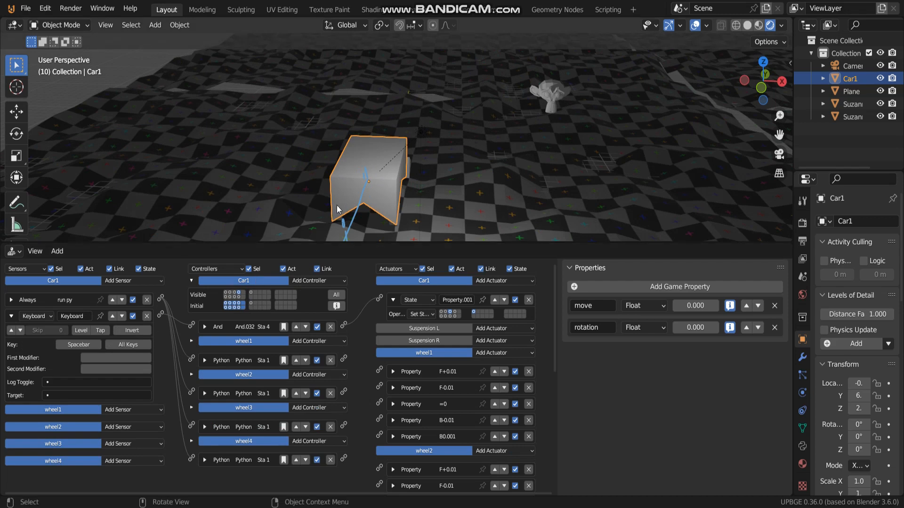
Test-drive the car forward in the game from the camera view with a larger viewport, and end the game.
scroll(339, 199, down, 2)
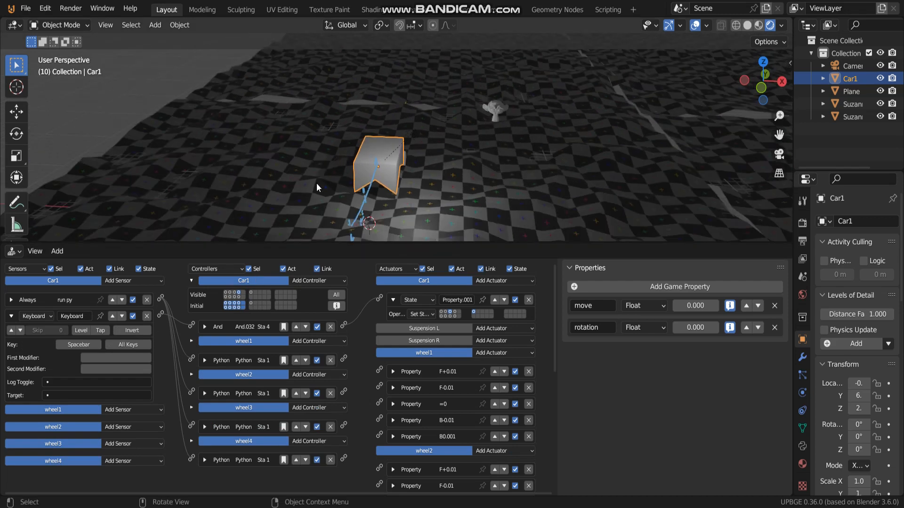
key(KP_0)
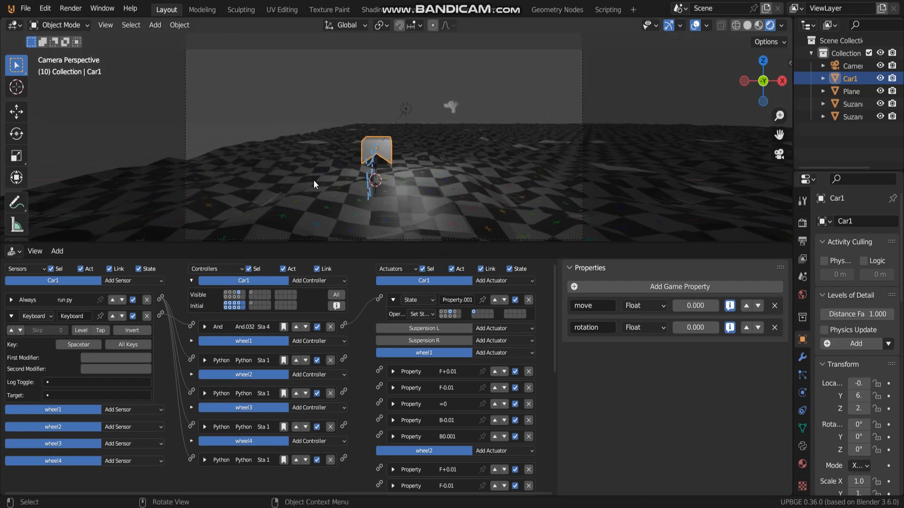
drag(404, 246, 404, 309)
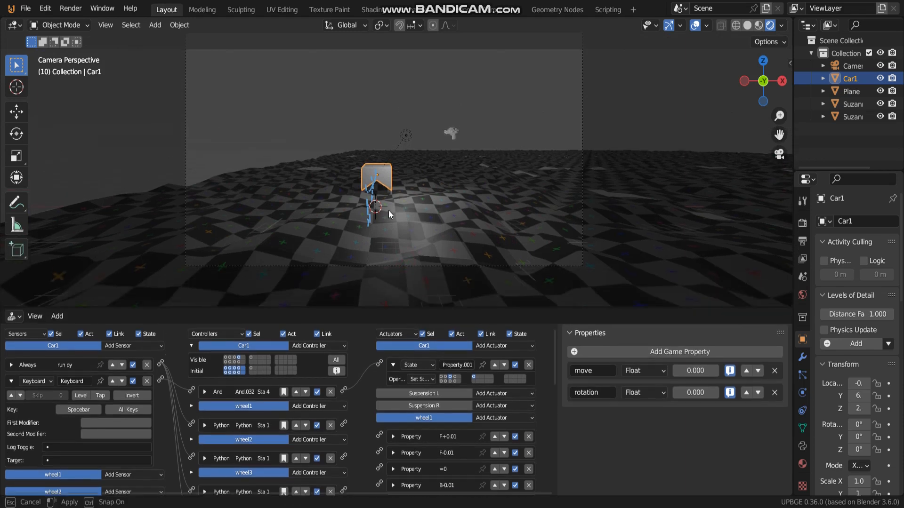
key(p)
key(w)
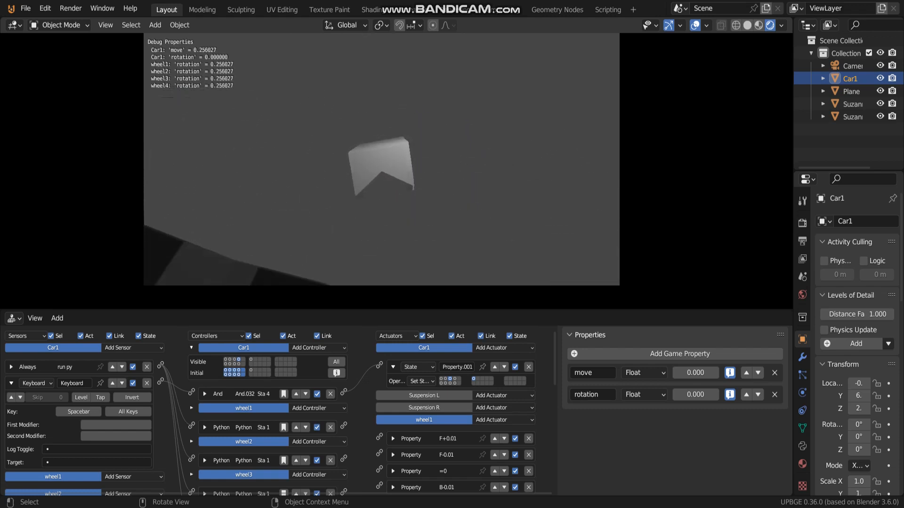
key(Escape)
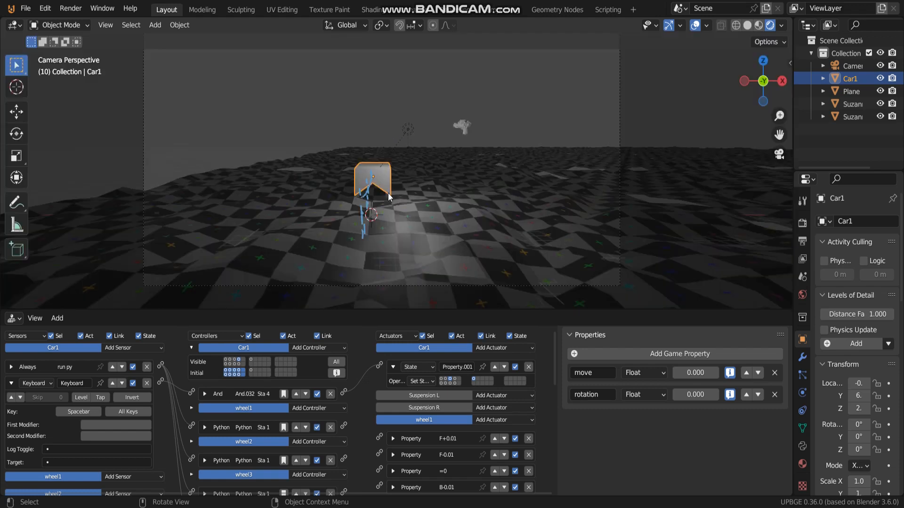
Run the car game once more, end it and view the car from another angle.
key(p)
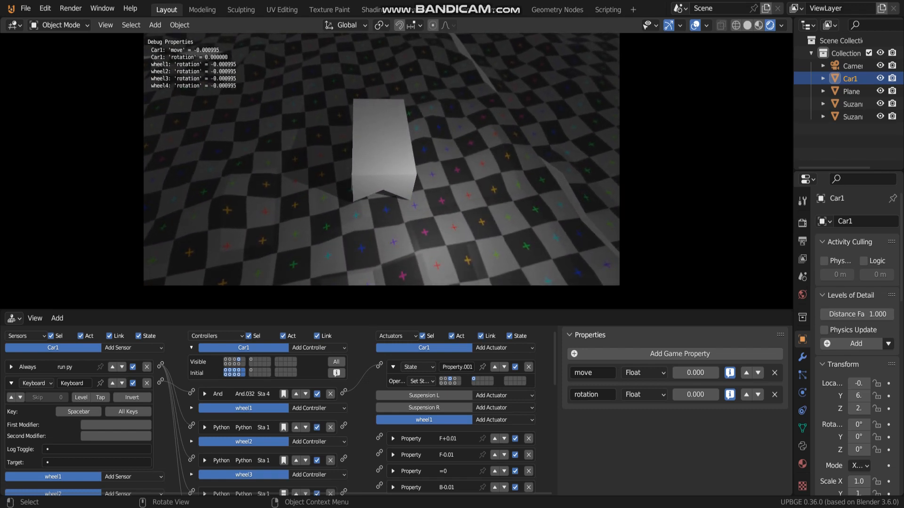
key(Escape)
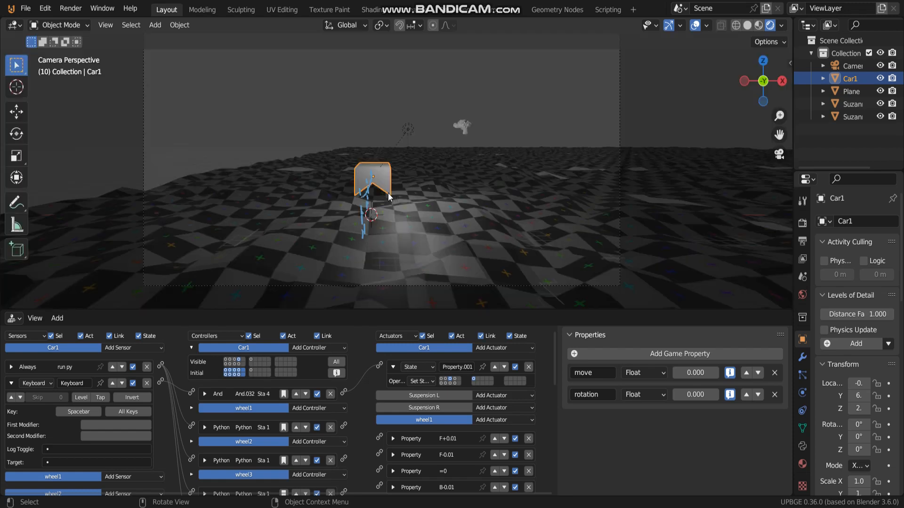
middle_drag(382, 244, 456, 183)
scroll(455, 183, up, 2)
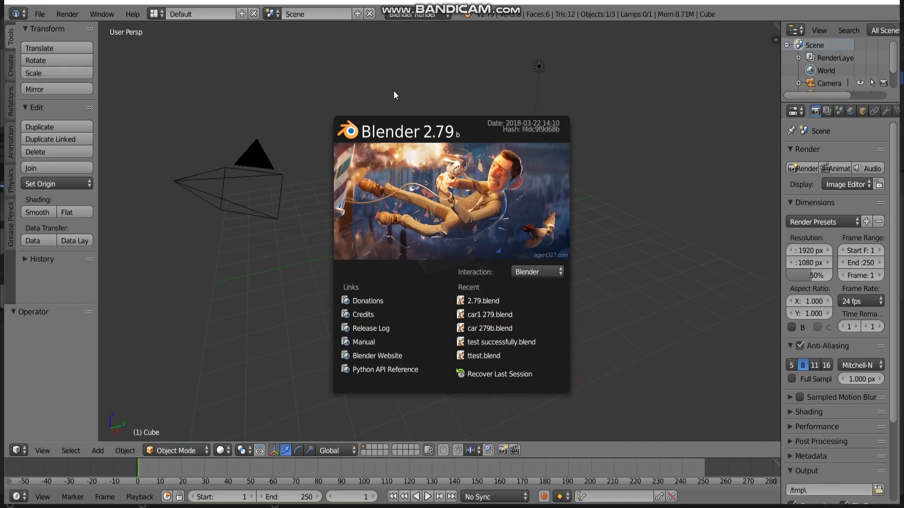
Switch to Blender 2.79, dismiss the splash screen and delete all default objects from the scene.
click(362, 84)
middle_drag(359, 83, 416, 240)
scroll(415, 237, down, 2)
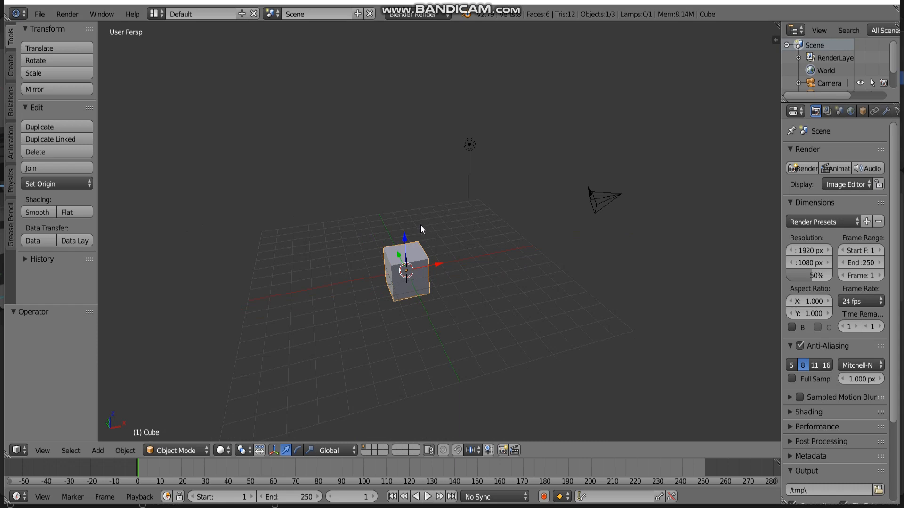
middle_drag(458, 213, 444, 254)
key(a)
key(a)
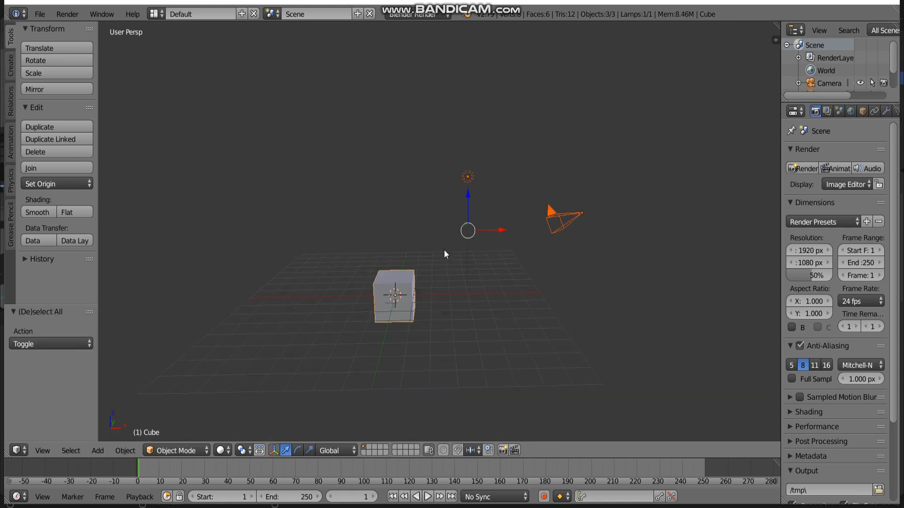
key(x)
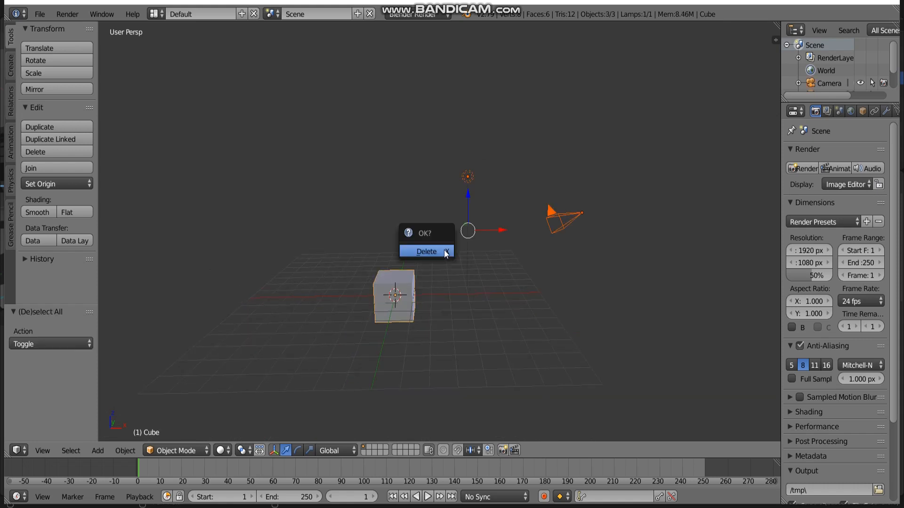
click(445, 250)
middle_drag(444, 250, 400, 277)
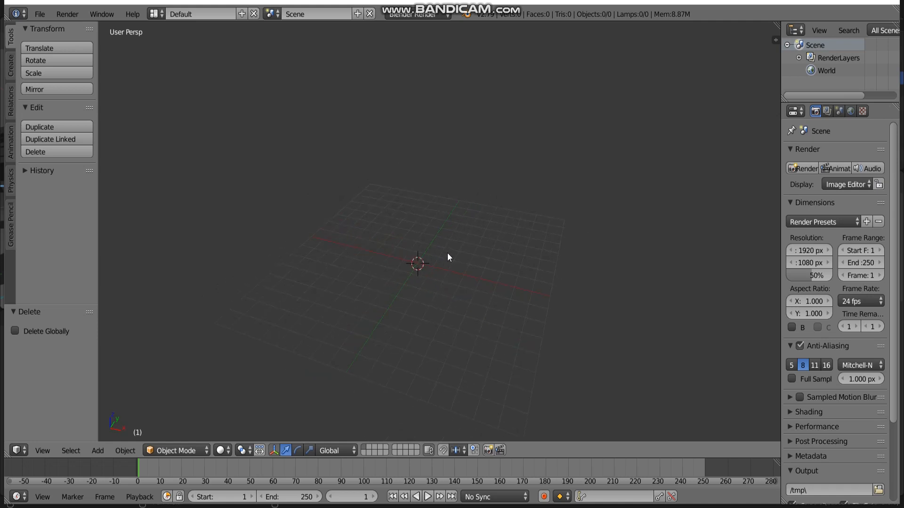
Append all objects from "car file download10.blend" in the Downloads car folder into the scene.
click(39, 14)
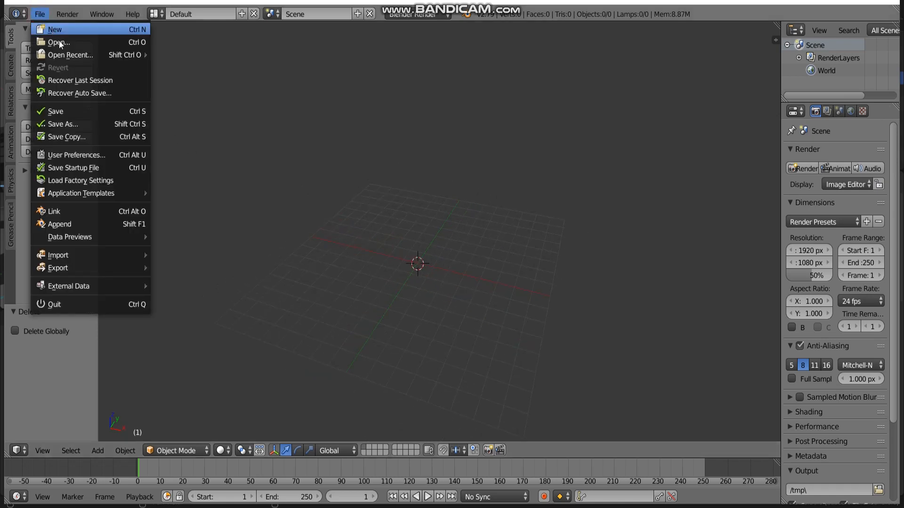
click(70, 225)
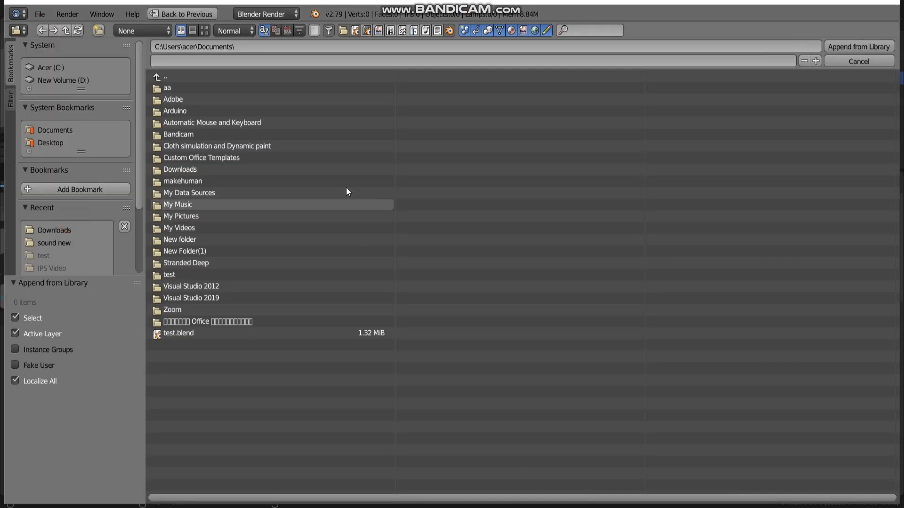
click(77, 229)
click(179, 89)
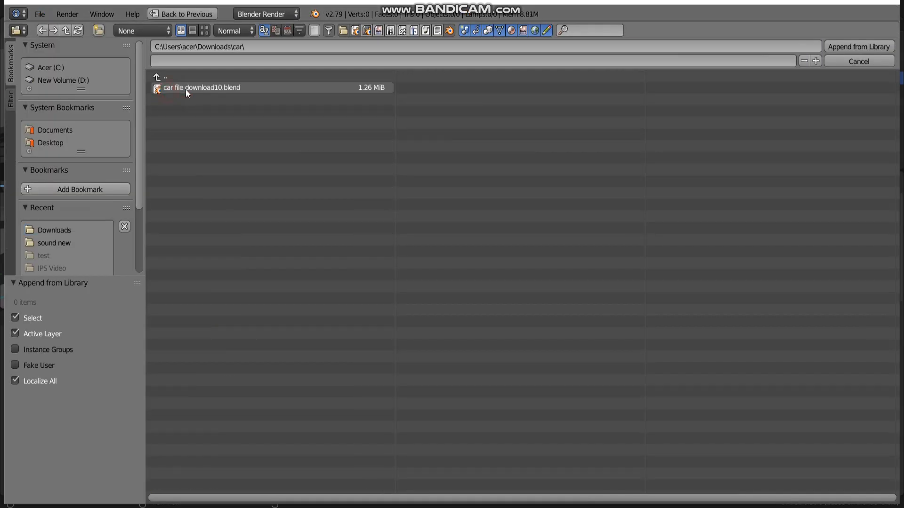
click(195, 85)
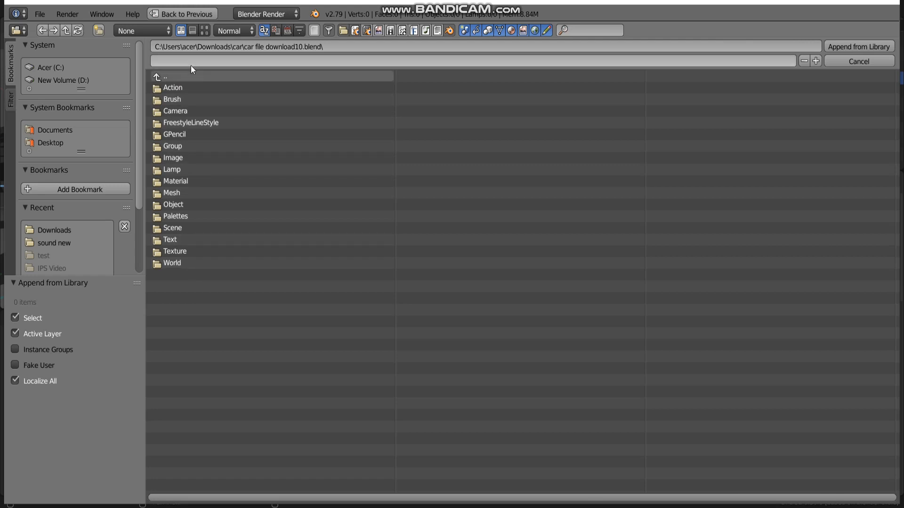
click(173, 205)
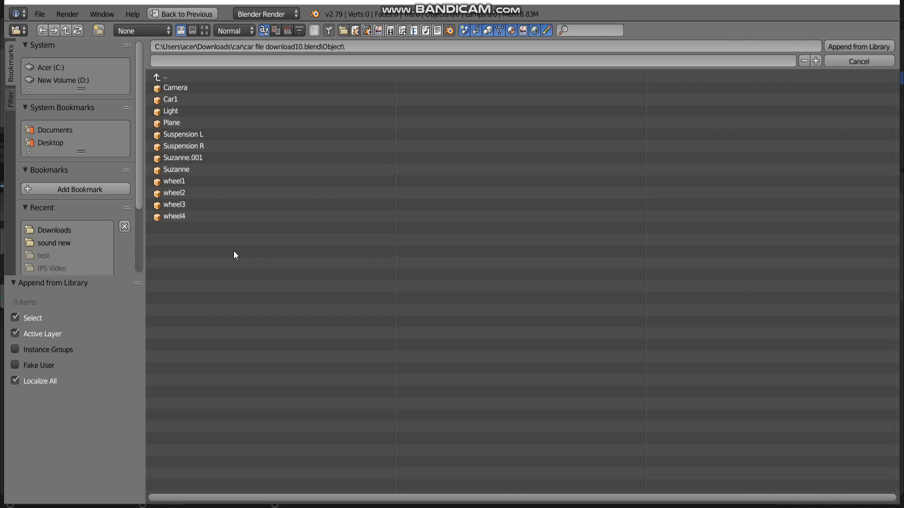
key(a)
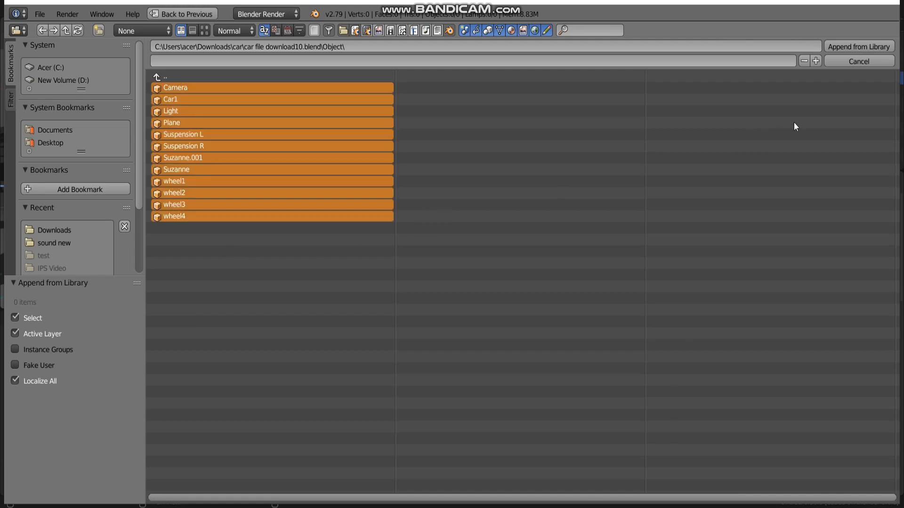
click(854, 46)
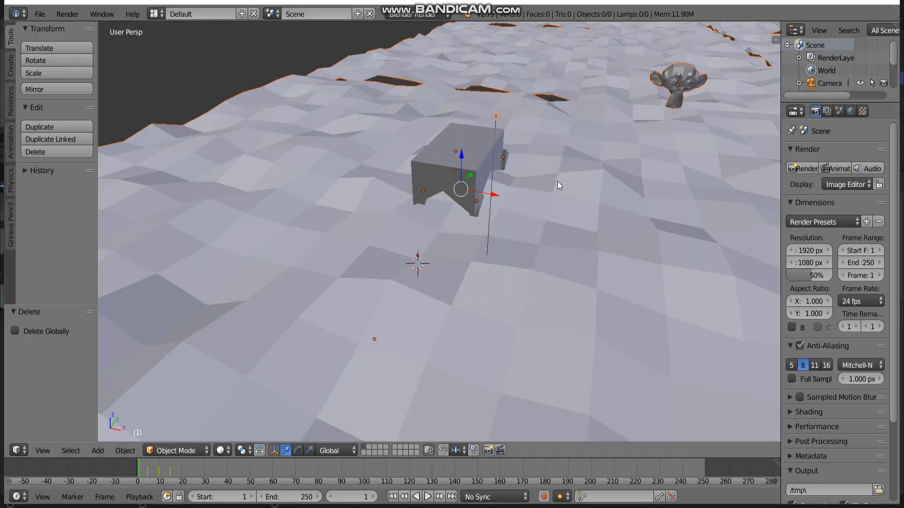
Switch the scene's render engine to Blender Game.
scroll(558, 181, down, 5)
scroll(583, 176, down, 3)
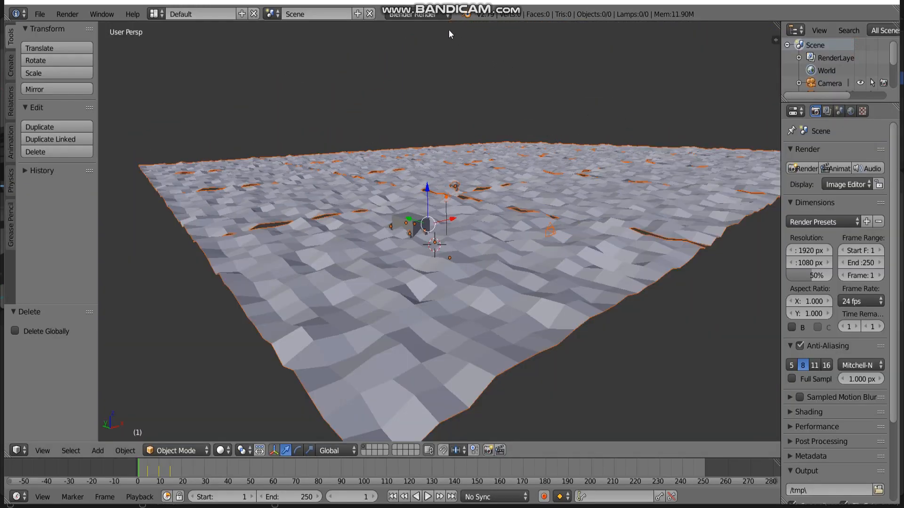
click(416, 14)
click(414, 41)
scroll(572, 161, up, 3)
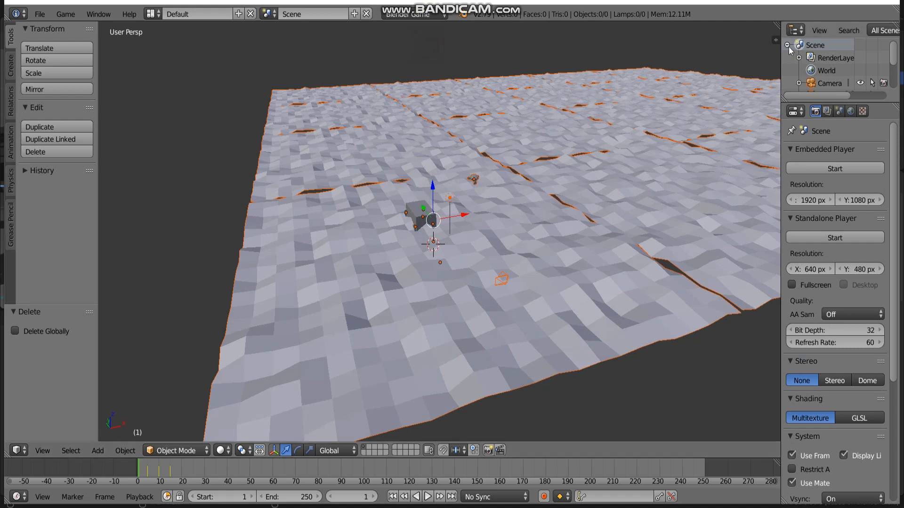
Set the viewport's material mode to GLSL.
key(n)
click(737, 318)
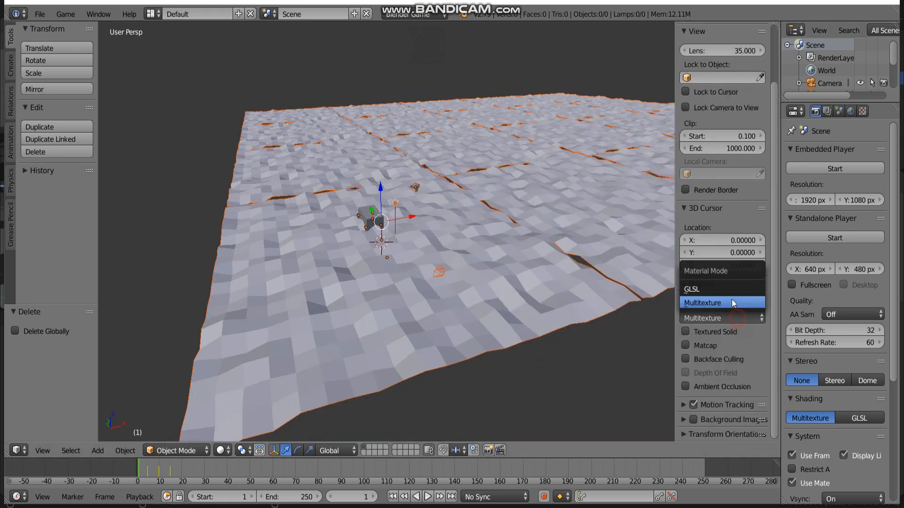
click(719, 287)
middle_drag(525, 210, 565, 181)
scroll(393, 217, up, 3)
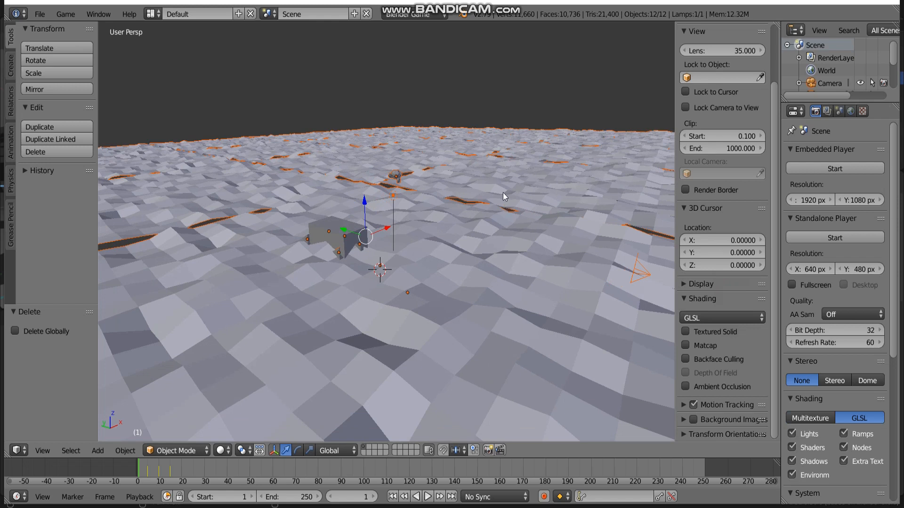
Set the viewport shading to Material.
click(220, 452)
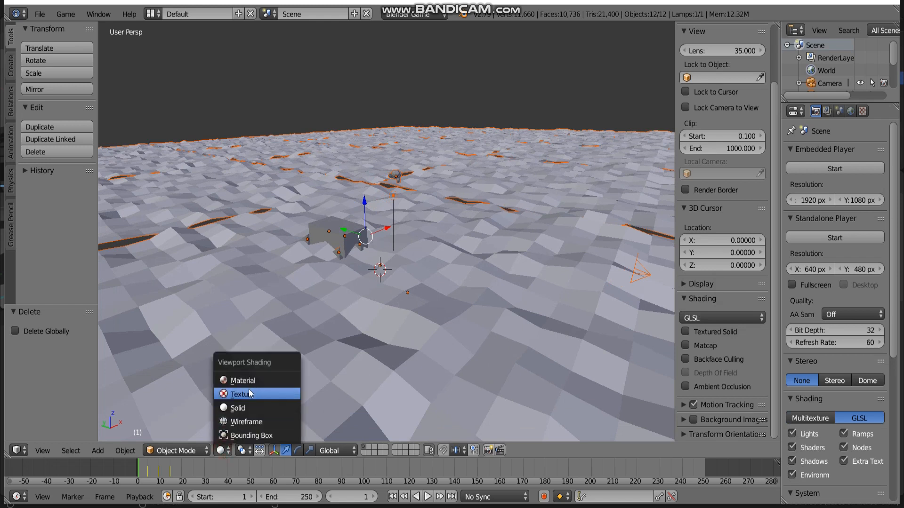
click(255, 381)
mouse_move(313, 332)
middle_down()
mouse_move(327, 281)
mouse_move(315, 276)
mouse_move(333, 277)
mouse_move(302, 286)
mouse_move(473, 266)
mouse_move(463, 283)
middle_up()
click(221, 451)
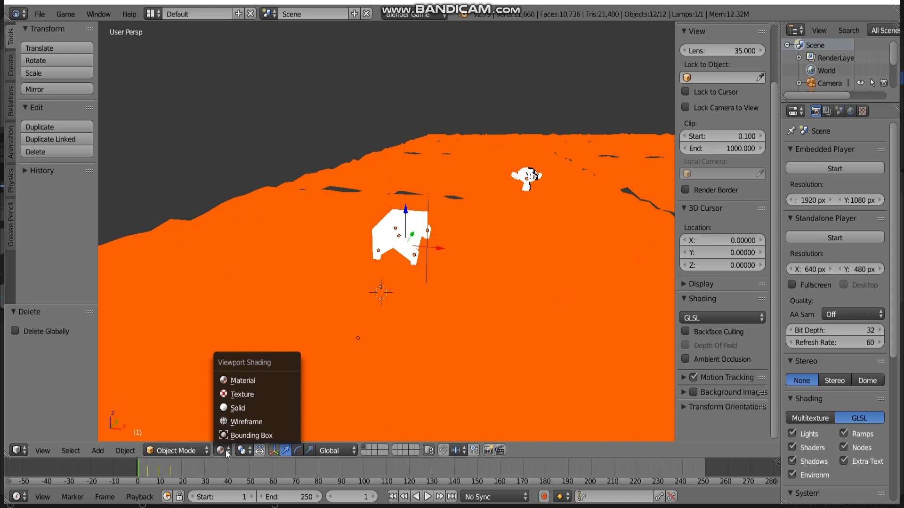
mouse_move(480, 273)
middle_down()
mouse_move(435, 283)
mouse_move(480, 243)
middle_up()
click(476, 243)
click(519, 154)
click(506, 196)
Select the ground plane, widen the properties editor and remove the plane's material slot.
right_click(502, 183)
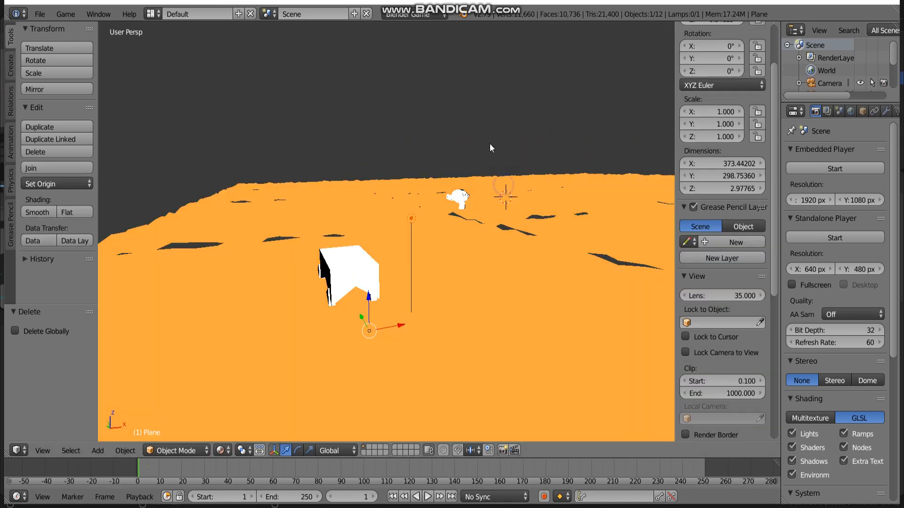
click(485, 133)
drag(778, 143, 727, 144)
click(554, 151)
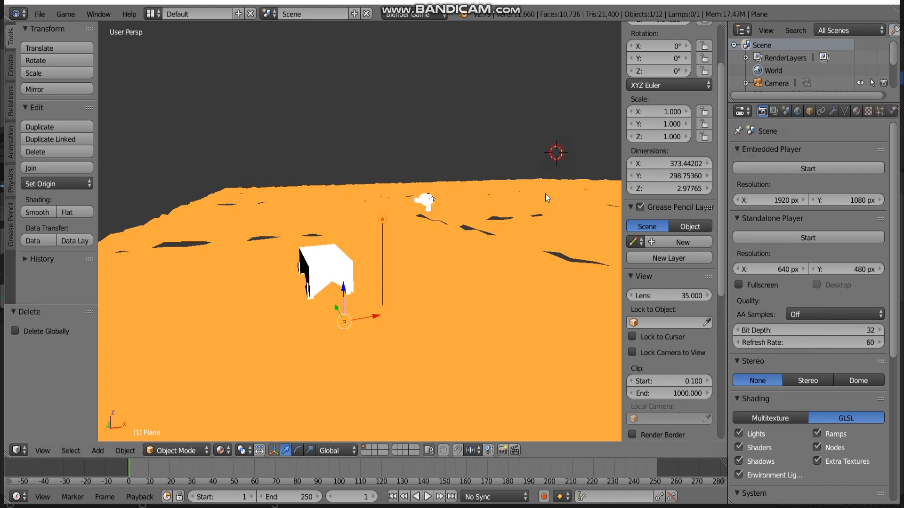
click(544, 194)
click(856, 111)
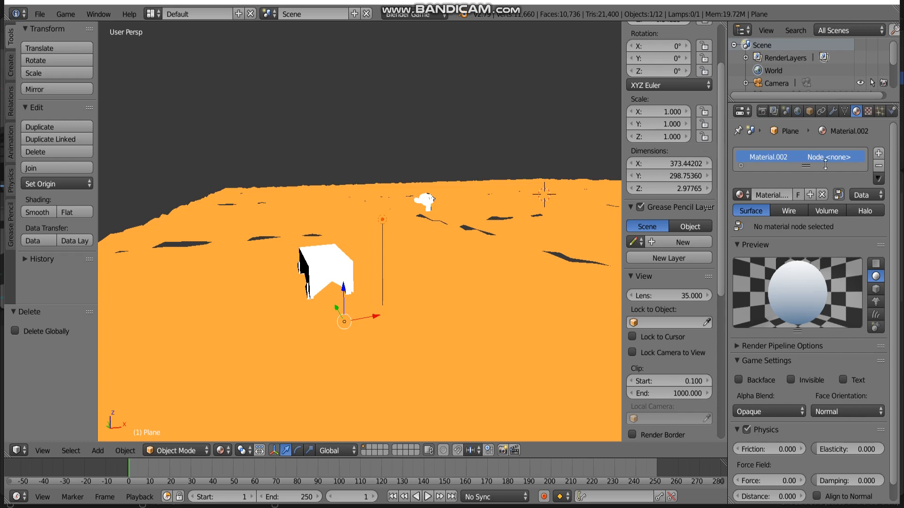
click(878, 166)
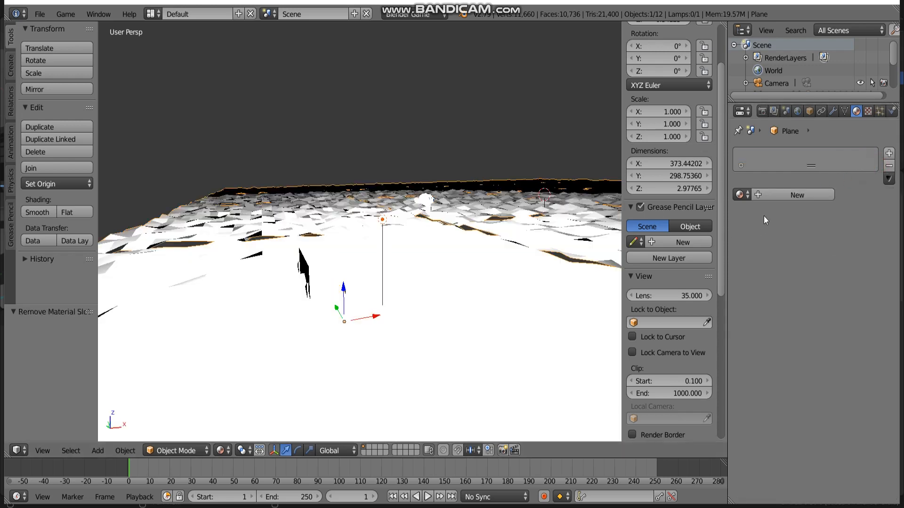
Select the point lamp above the car and lower its energy to 100 and finally to 2.
middle_drag(479, 208, 507, 216)
middle_drag(432, 257, 408, 190)
right_click(409, 188)
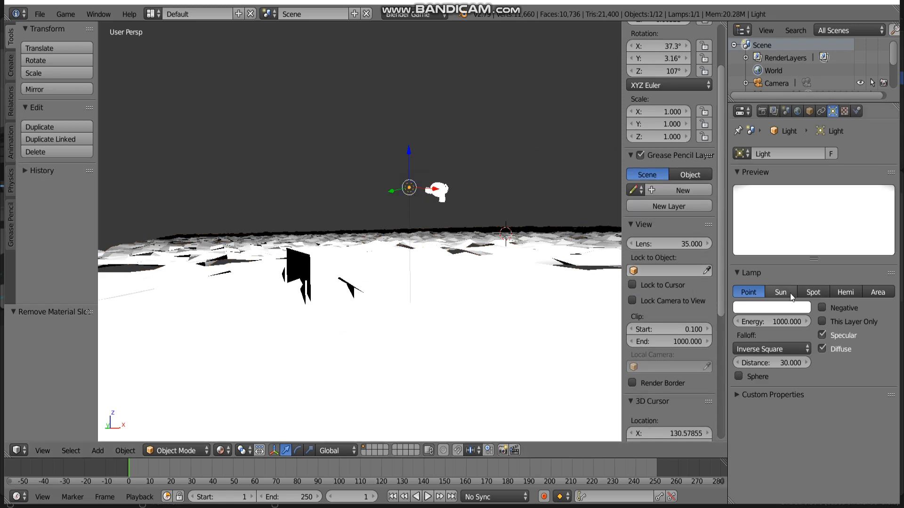
click(765, 321)
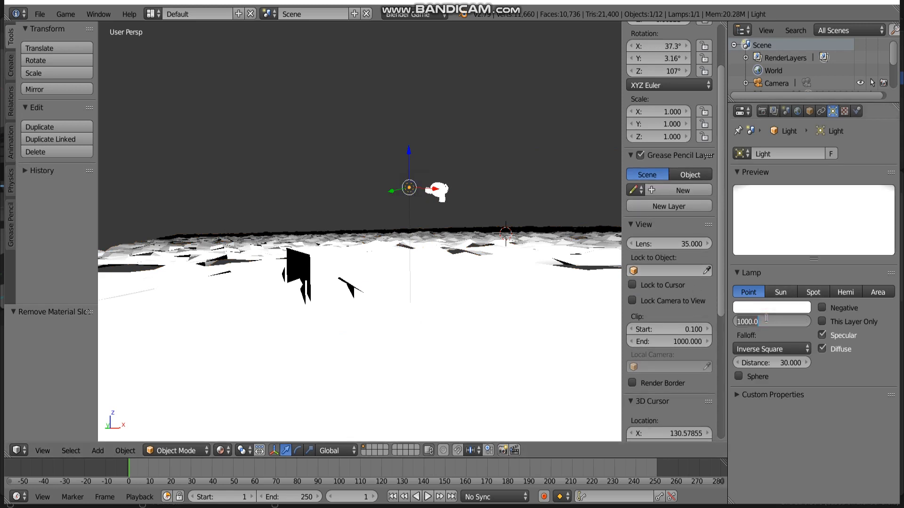
text(1)
key(Return)
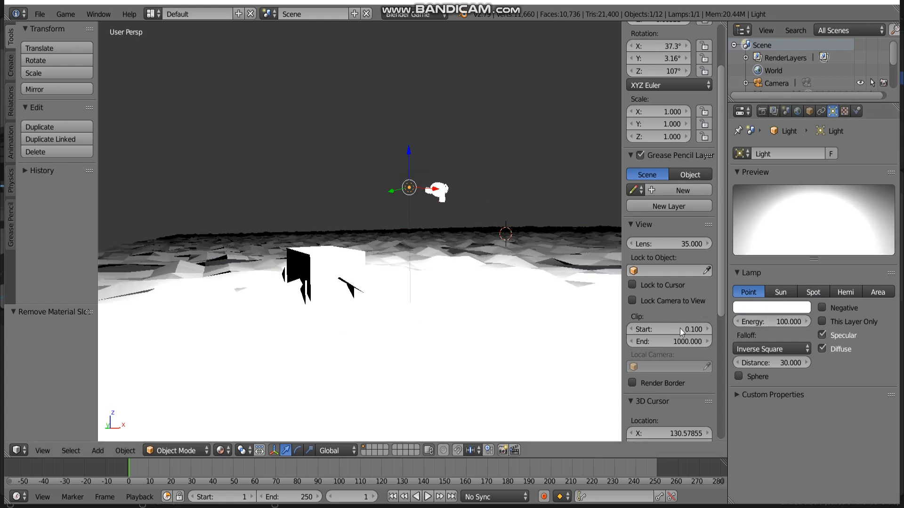
click(758, 321)
text(2)
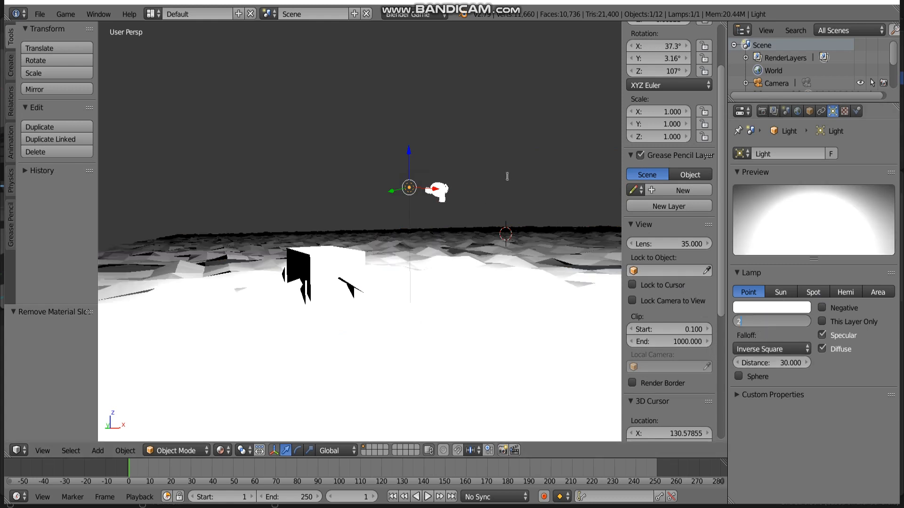
key(Return)
Run the game from the camera view to test the appended car, and end it.
middle_drag(492, 180, 456, 244)
key(KP_0)
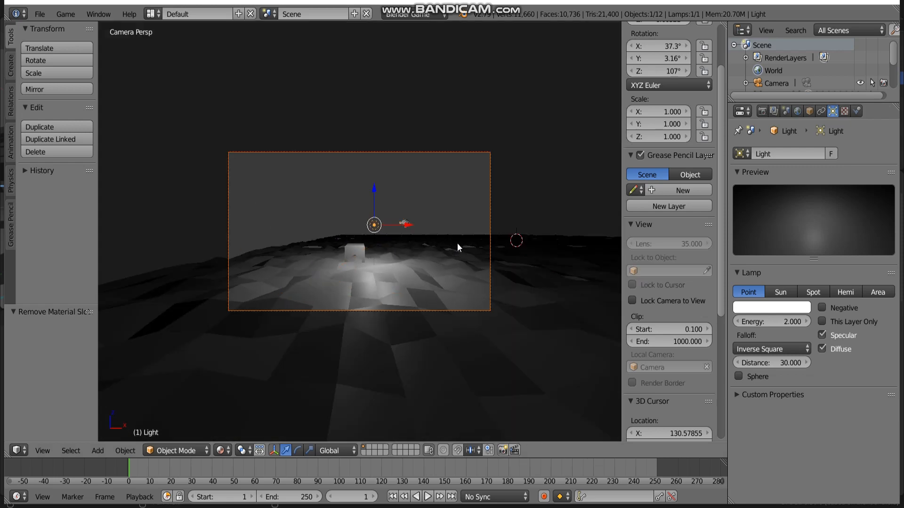
scroll(457, 243, up, 3)
key(p)
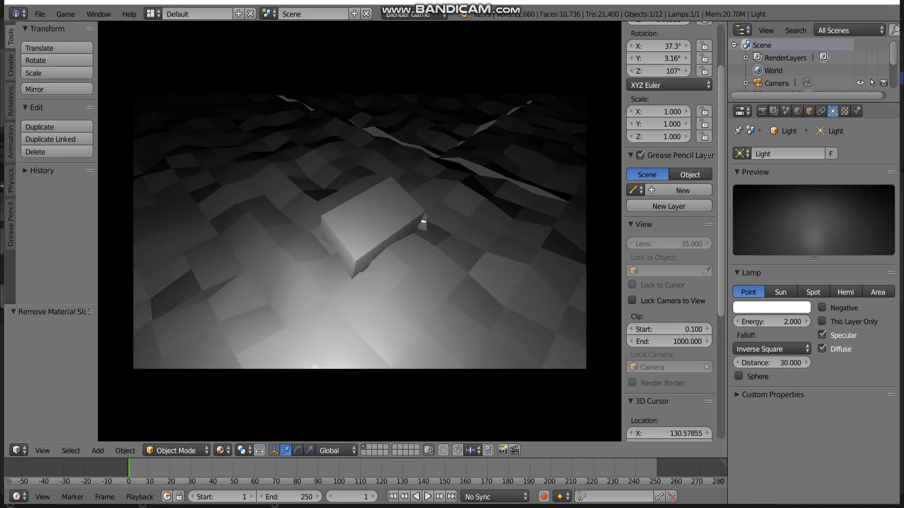
key(Escape)
Enlarge the outliner, expand Car1's child objects and select Suspension L.
middle_drag(470, 243, 405, 199)
scroll(423, 273, up, 4)
click(405, 199)
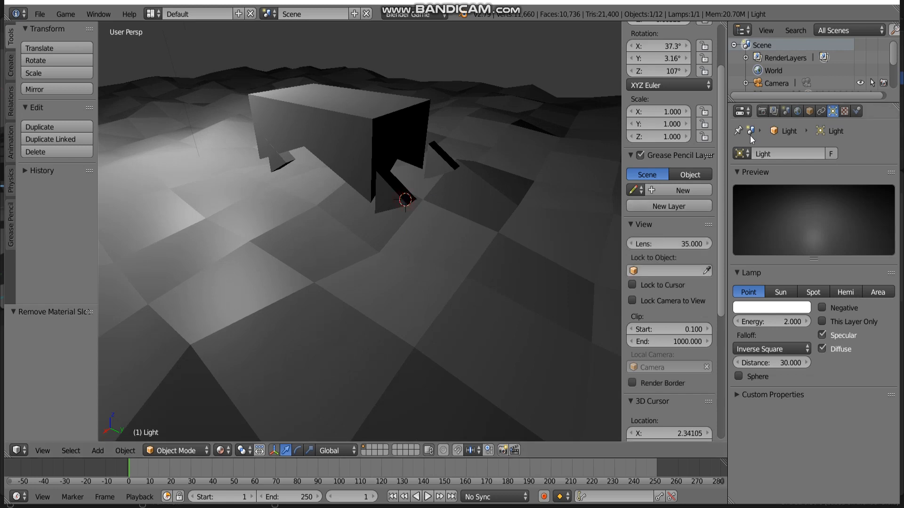
drag(784, 101, 786, 328)
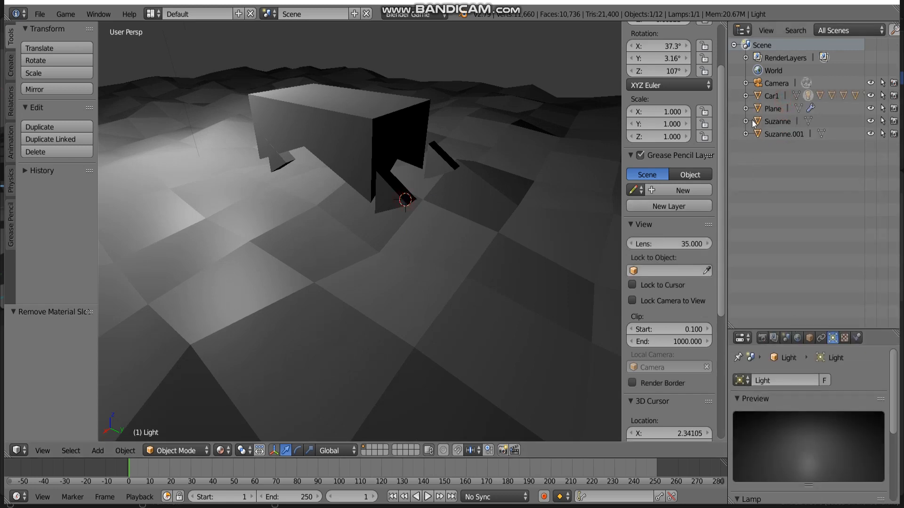
click(745, 96)
scroll(497, 148, up, 5)
middle_drag(466, 184, 466, 238)
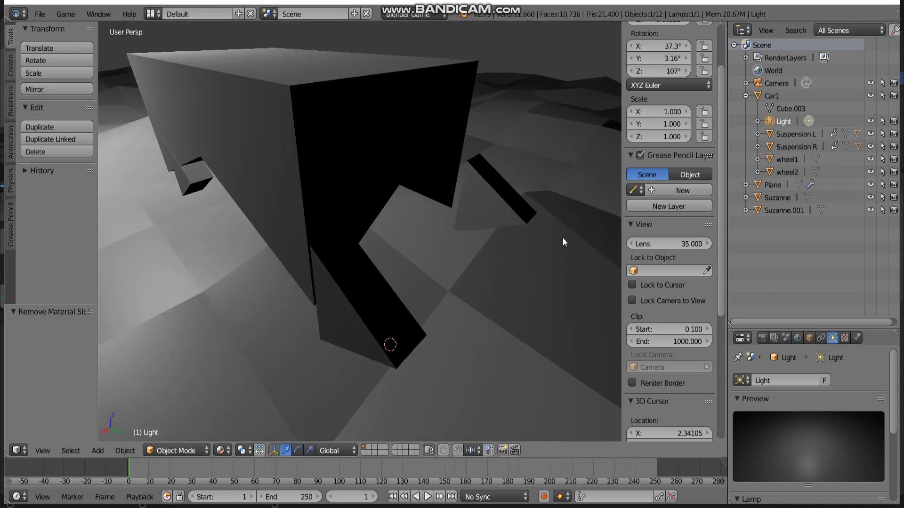
click(793, 135)
middle_drag(405, 247, 434, 257)
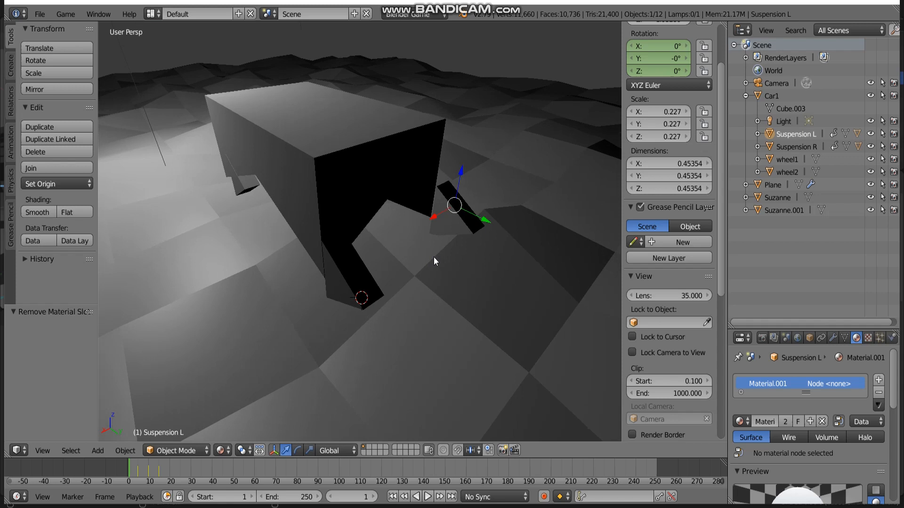
Enlarge the timeline area below the viewport and change it into a Logic Editor.
drag(520, 458, 520, 273)
click(17, 496)
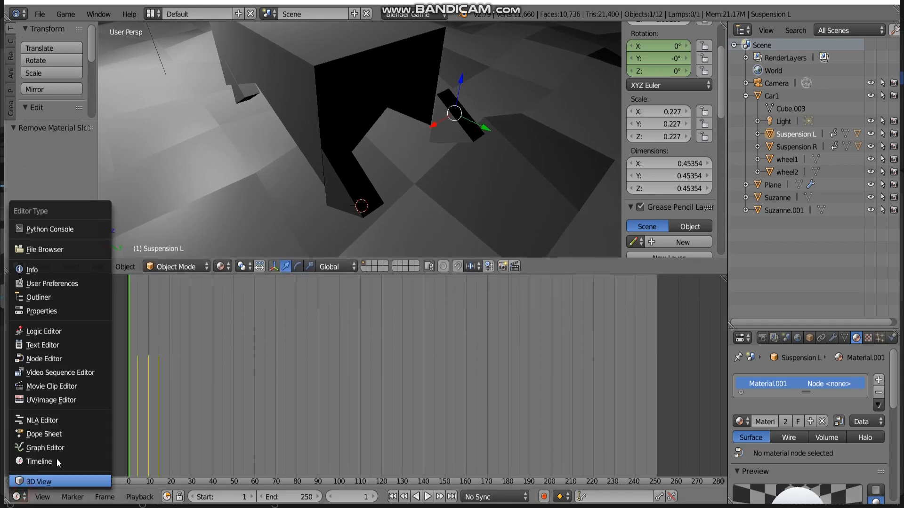
click(60, 331)
mouse_move(384, 390)
middle_down()
mouse_move(355, 384)
mouse_move(385, 393)
middle_up()
scroll(431, 389, down, 2)
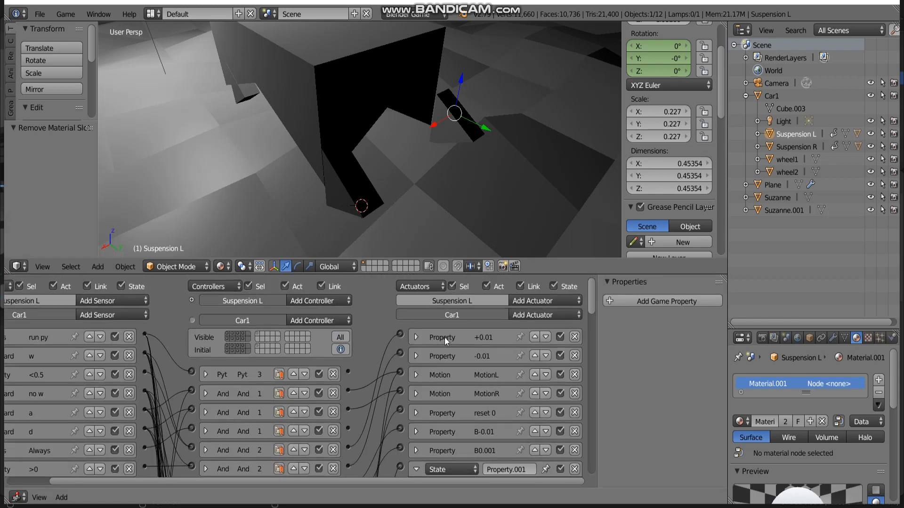
Show Suspension L's actuators, expand the one named Action and set its action type to Loop Stop.
click(454, 303)
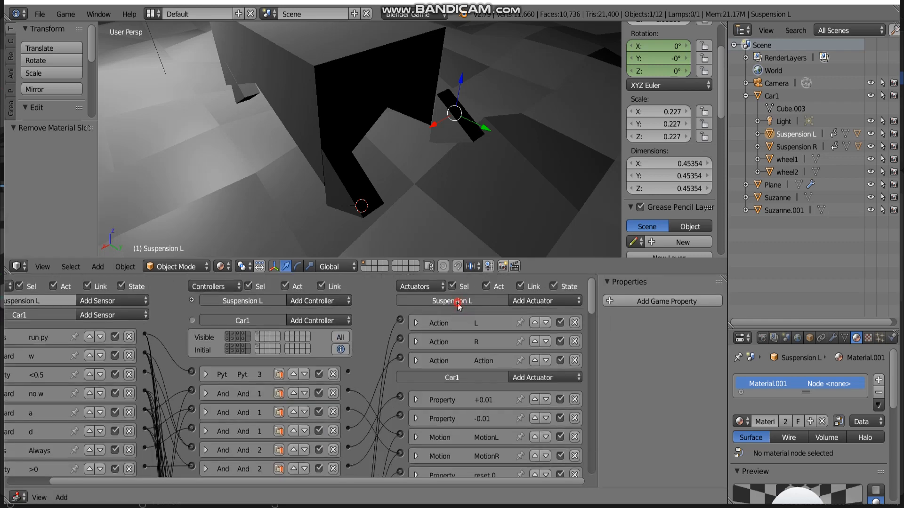
scroll(398, 351, up, 2)
middle_drag(434, 375, 385, 366)
click(385, 366)
middle_drag(337, 404, 337, 382)
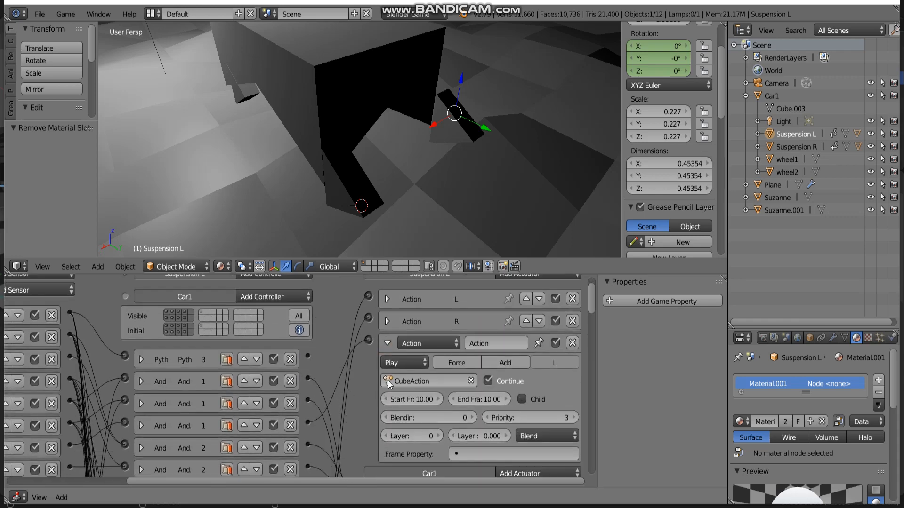
click(406, 362)
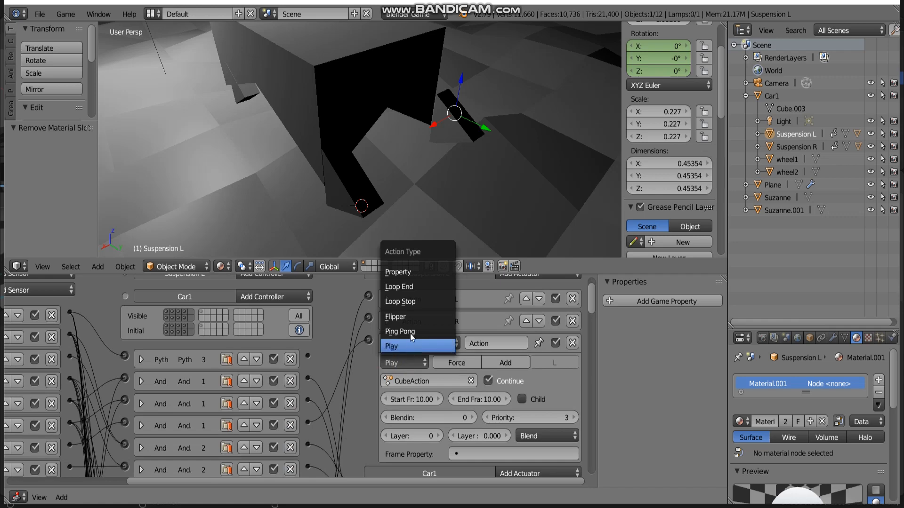
click(419, 300)
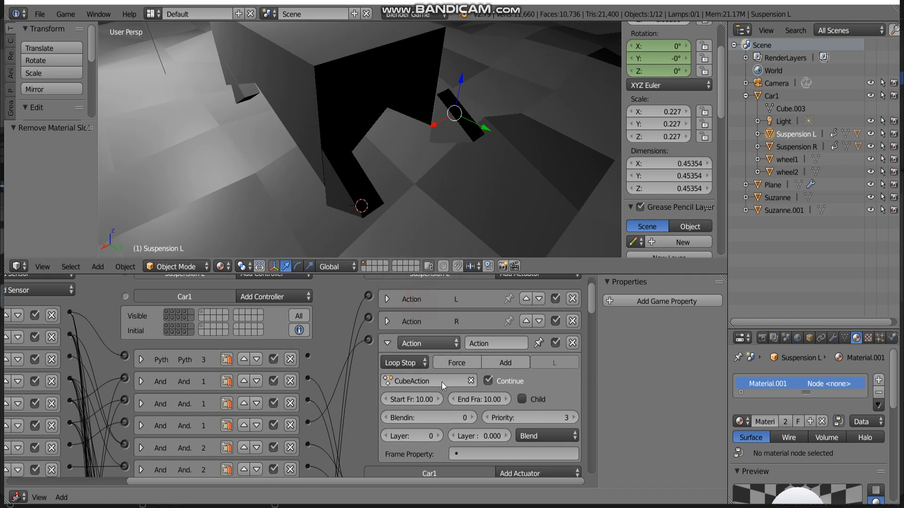
Select Suspension R, show its actuators, expand the one named Action and set its action type to Loop Stop.
scroll(416, 329, down, 3)
scroll(414, 306, up, 5)
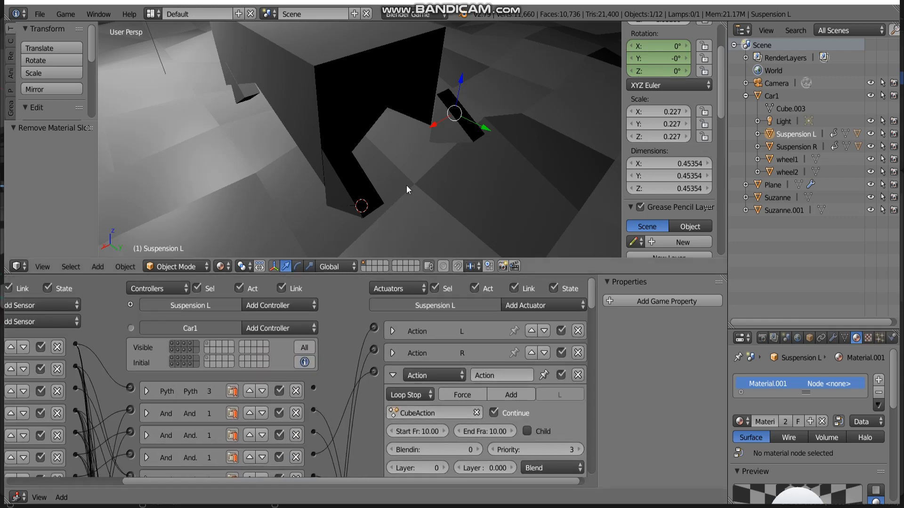
click(799, 147)
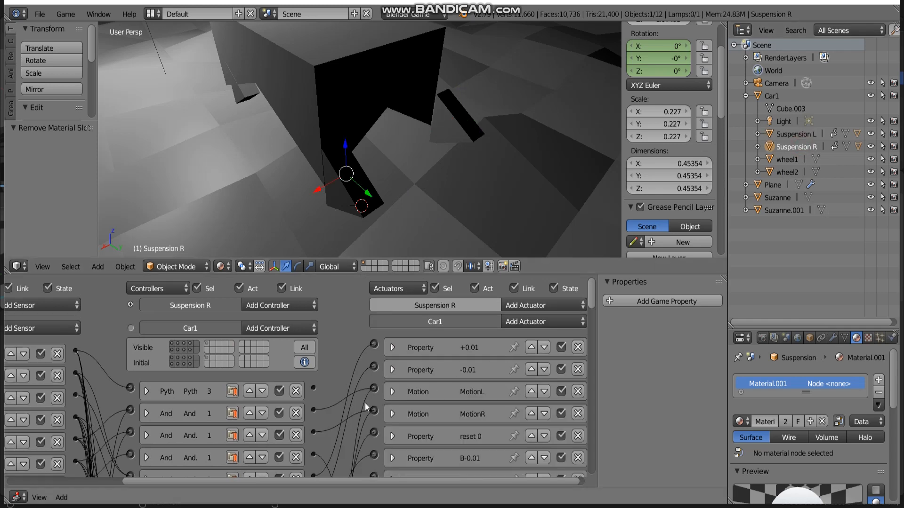
click(430, 307)
click(393, 376)
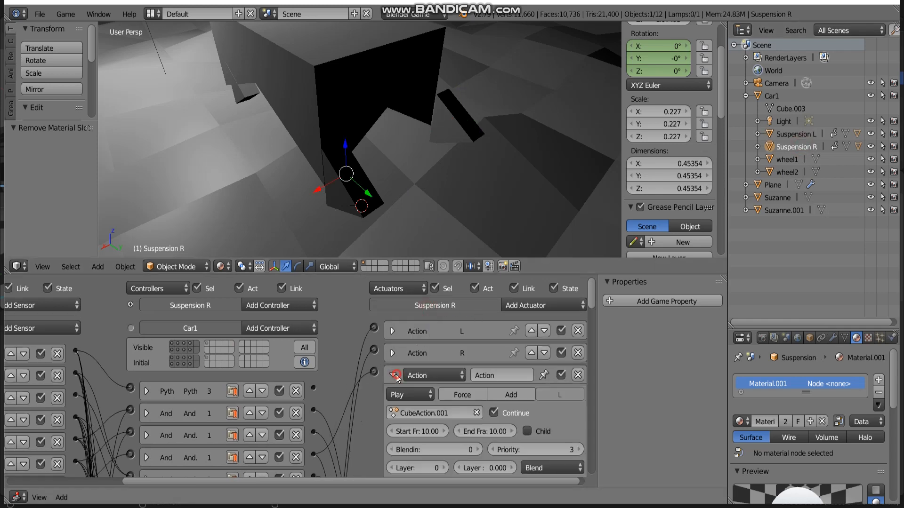
click(425, 393)
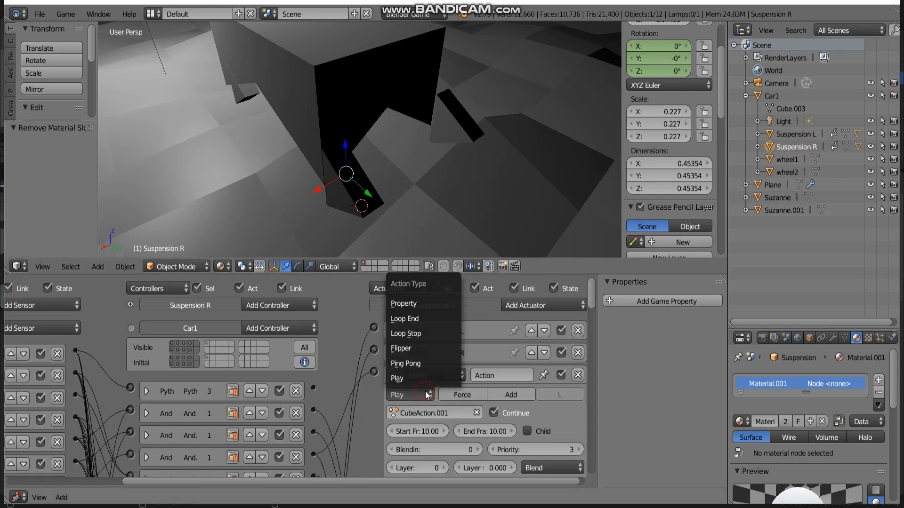
click(423, 334)
Run the game from a view near the car, steer both ways and drive forward to test the suspension, and end it.
scroll(393, 200, down, 4)
middle_drag(388, 145, 390, 144)
key(p)
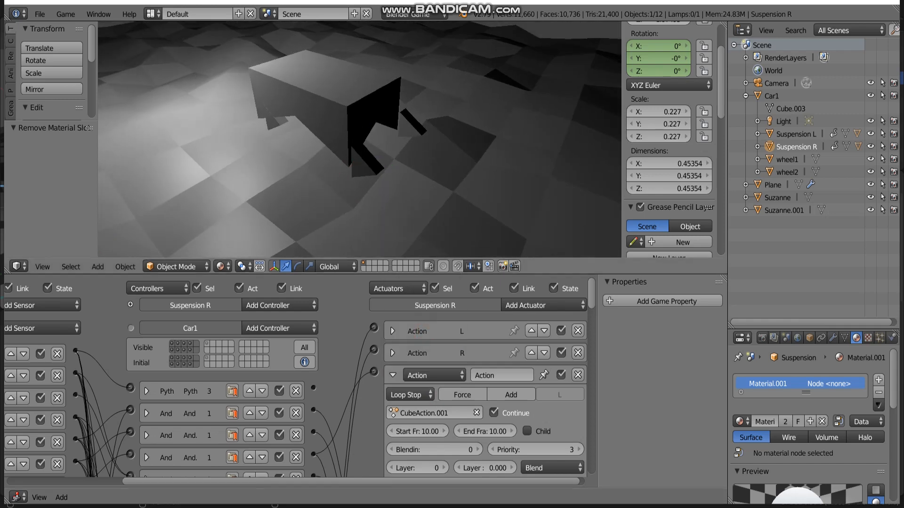
key(d)
key(a)
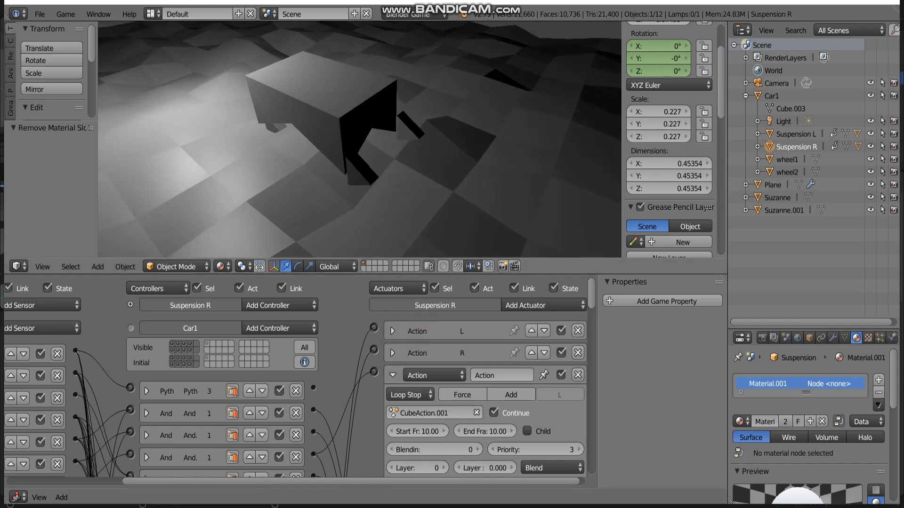
key(w)
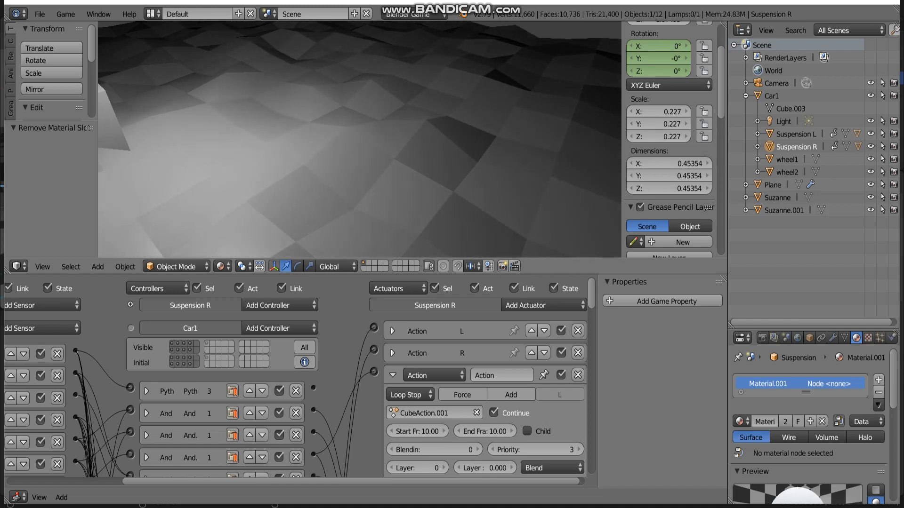
key(Escape)
Switch to the camera view, run the game again to test the car from there, and end it.
key(KP_0)
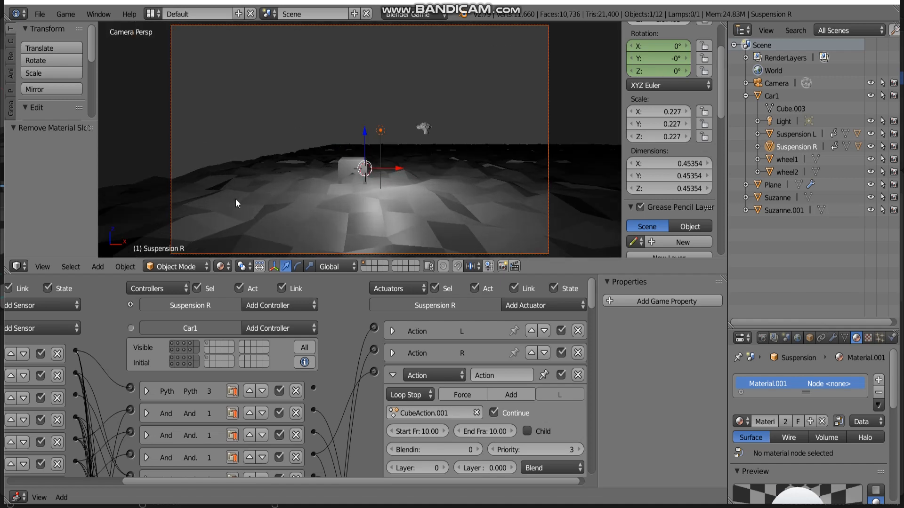
key(p)
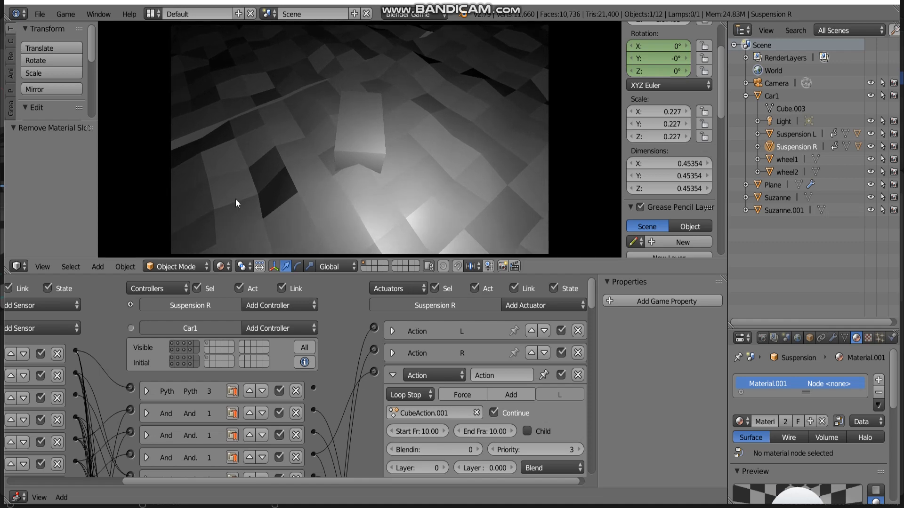
key(Escape)
middle_drag(420, 125, 335, 156)
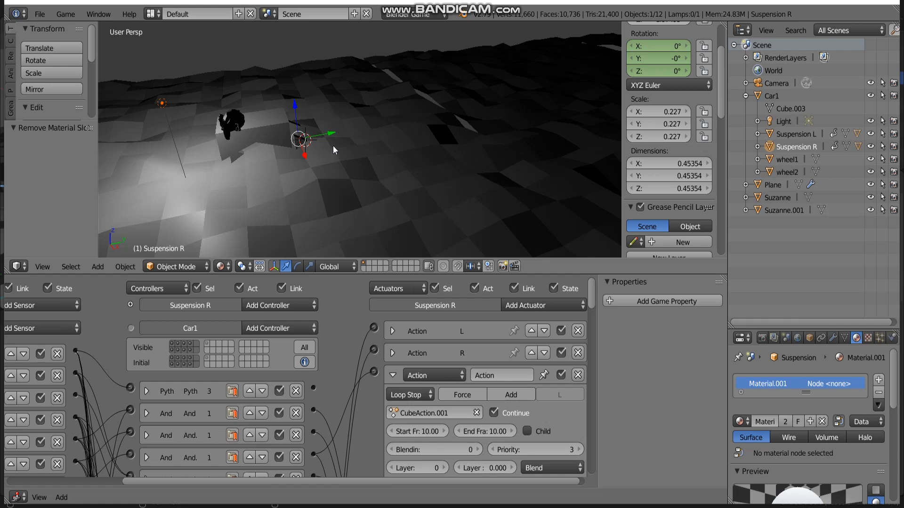
middle_drag(334, 147, 400, 149)
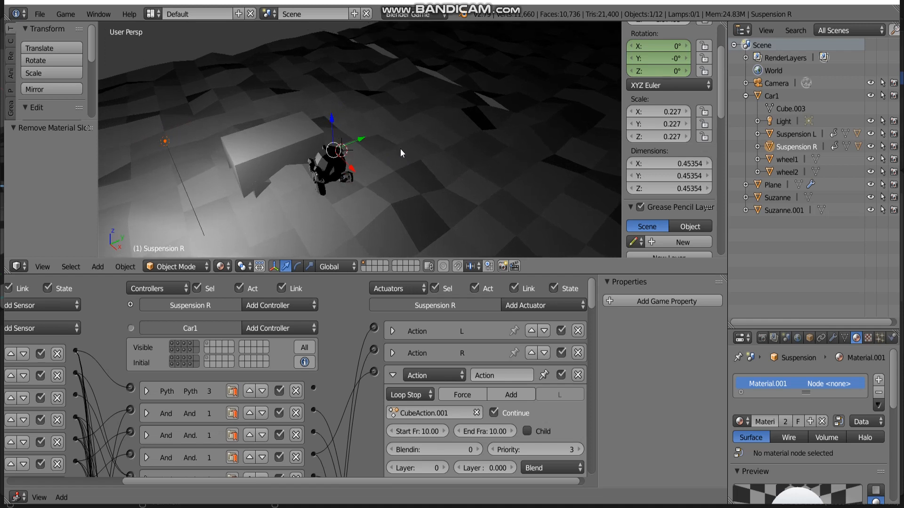
middle_drag(400, 151, 376, 143)
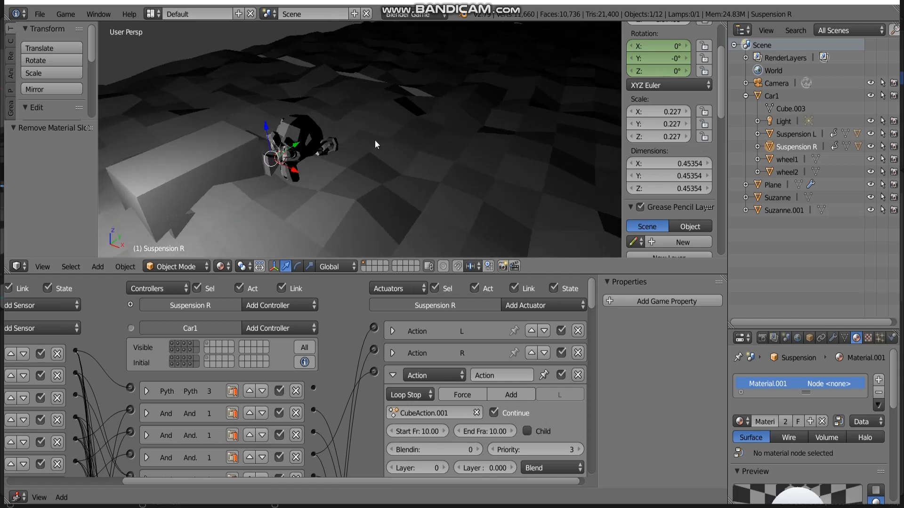